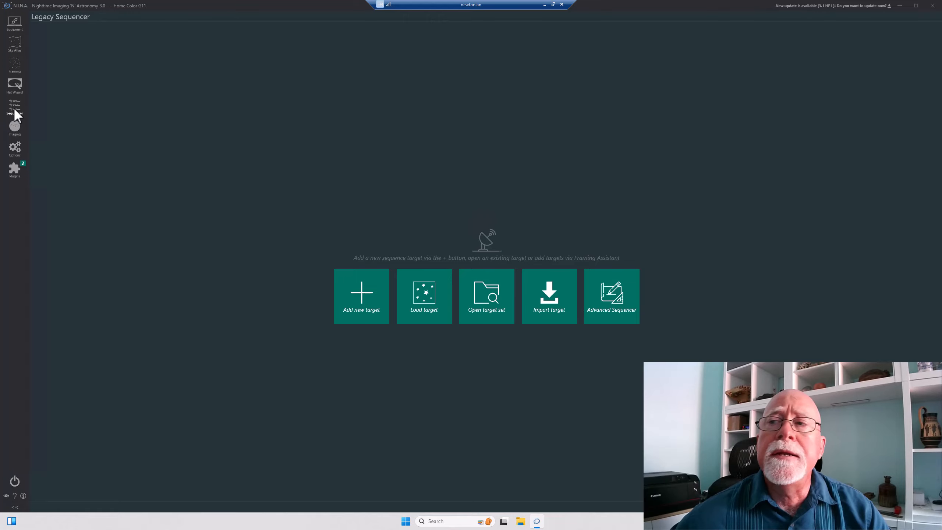
- Open the Advanced Sequencer, clear the instruction search filter, and add a Deep Sky Object Instruction Set to the Sequence Target Area
{"action": "left_click", "coordinate": [612, 303]}
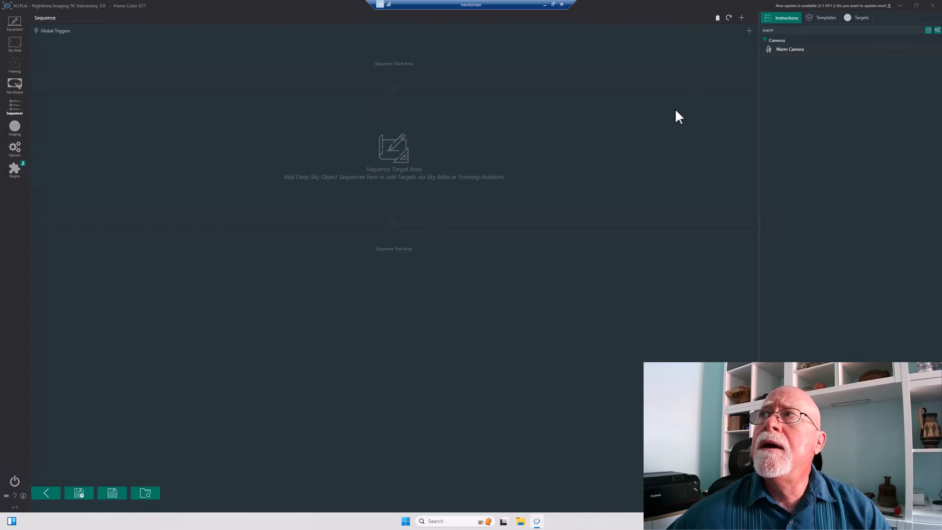
{"action": "double_click", "coordinate": [768, 30]}
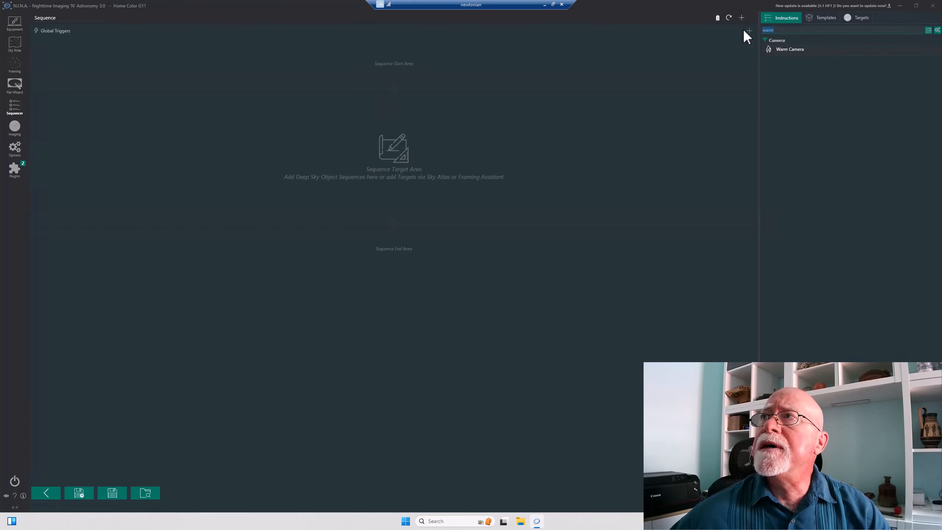
{"action": "key", "text": "BackSpace"}
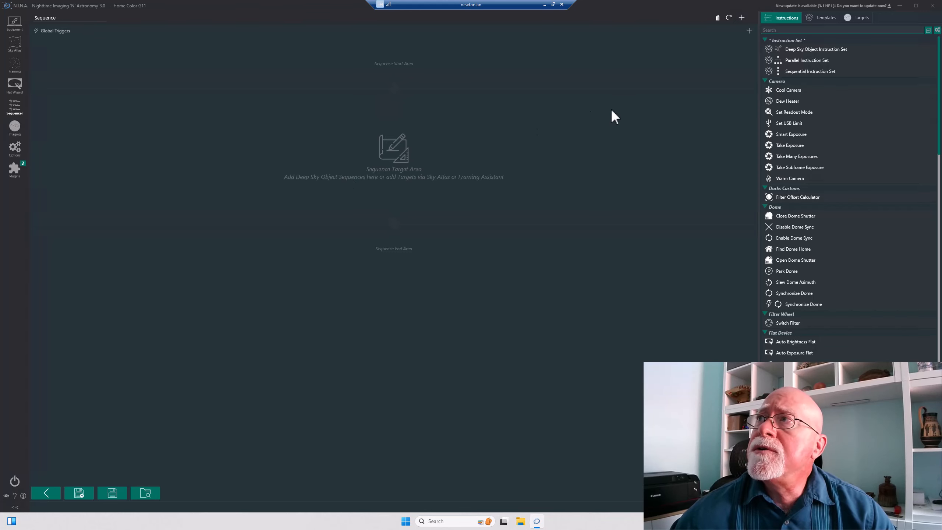
{"action": "mouse_move", "coordinate": [809, 50]}
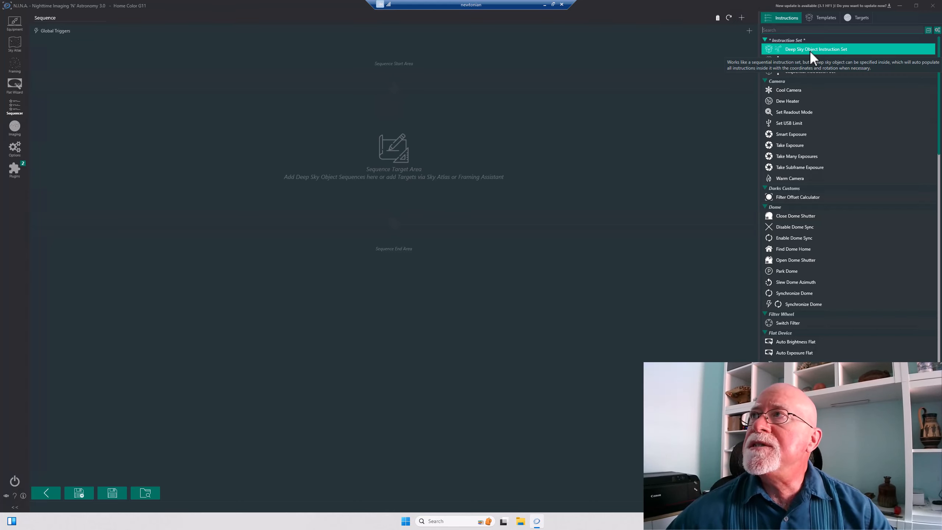
{"action": "left_click_drag", "start_coordinate": [811, 48], "coordinate": [707, 144]}
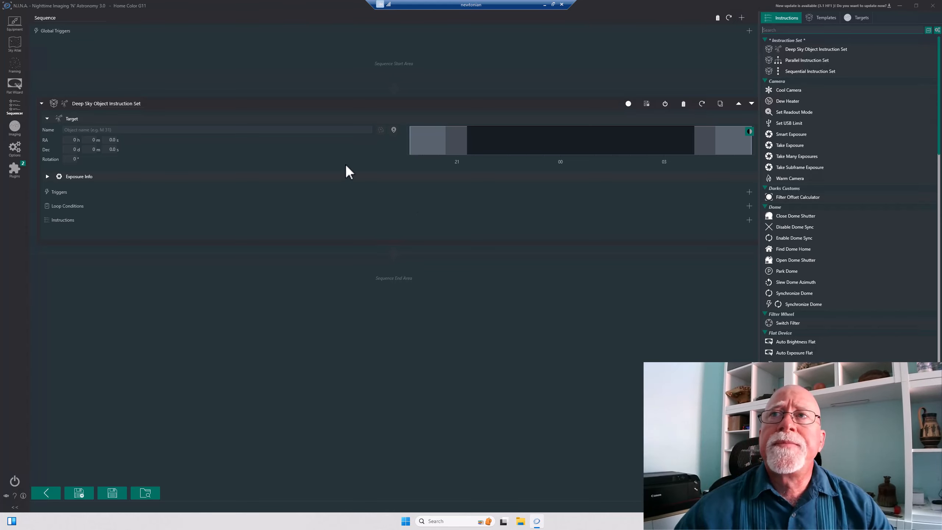
- Rename the Deep Sky Object Instruction Set as SHO IMAGING
{"action": "left_click", "coordinate": [143, 103]}
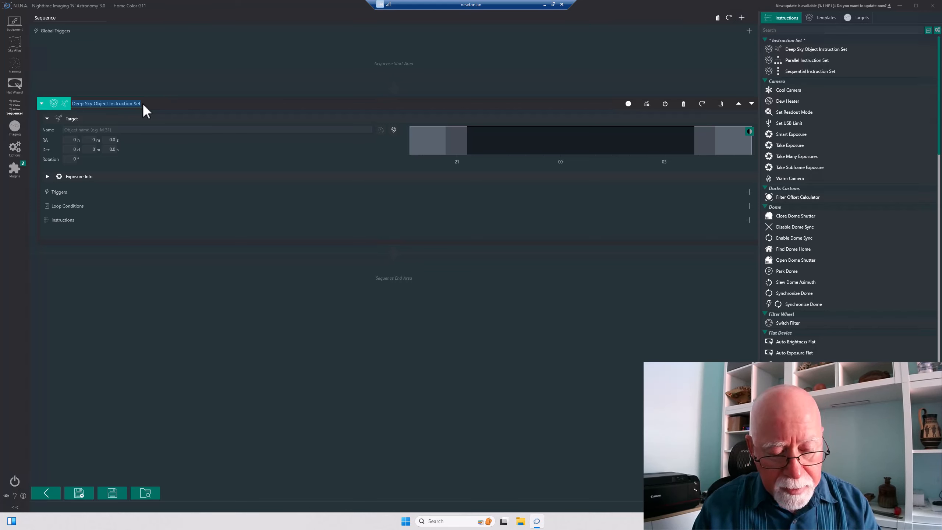
{"action": "key", "text": "BackSpace"}
{"action": "type", "text": "SH"}
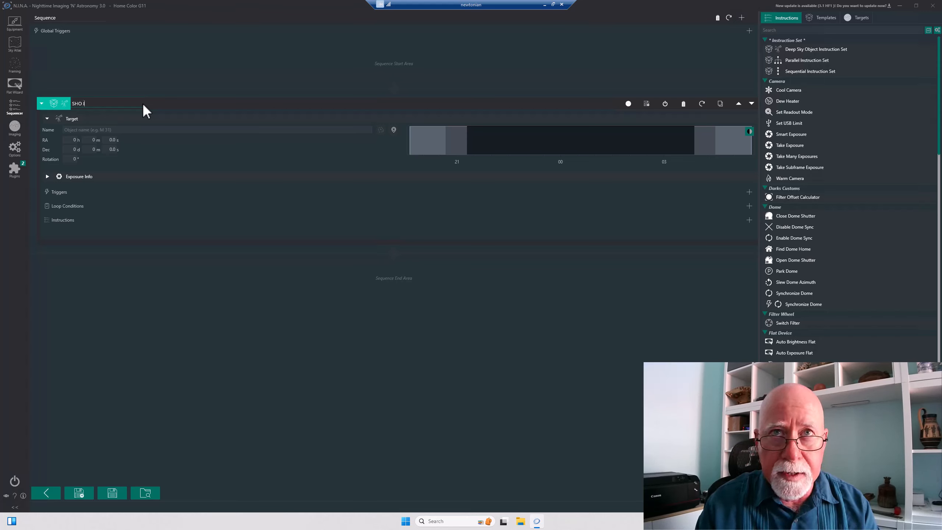
{"action": "type", "text": "O IMAGING"}
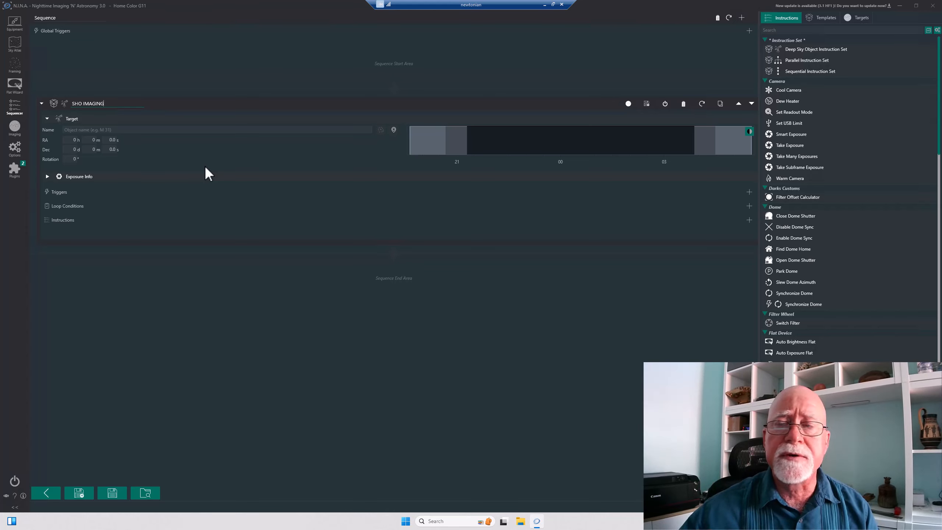
- Find the Meridian Flip trigger among the instructions and add it to the triggers of the SHO IMAGING set
{"action": "left_click", "coordinate": [784, 29]}
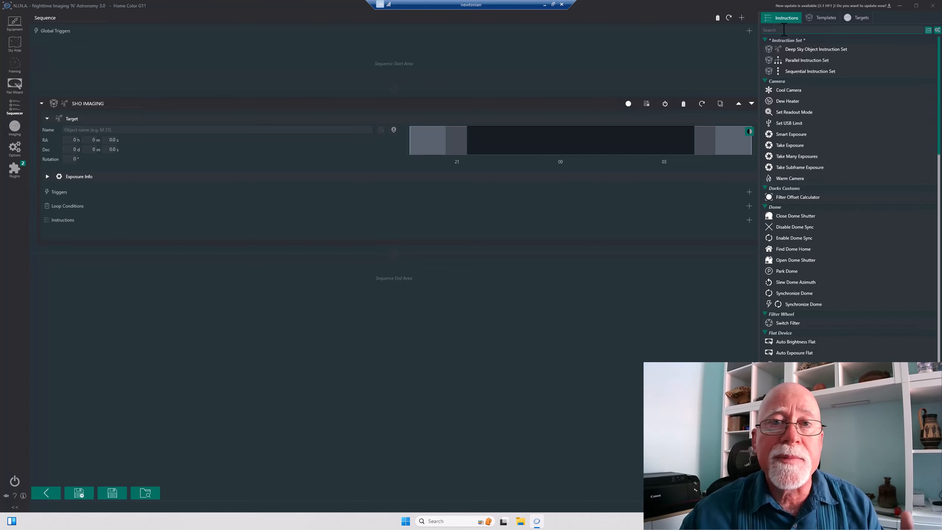
{"action": "type", "text": "medr"}
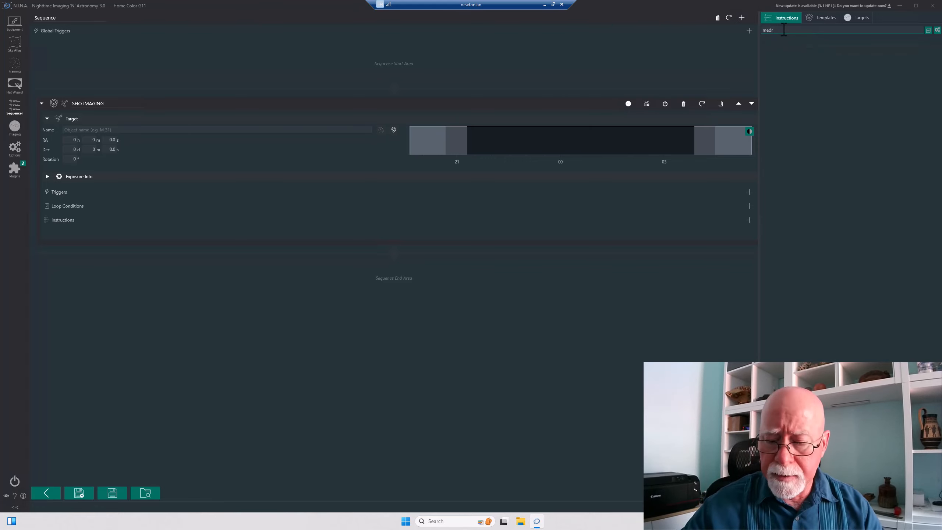
{"action": "key", "text": "BackSpace"}
{"action": "key", "text": "BackSpace"}
{"action": "type", "text": "r"}
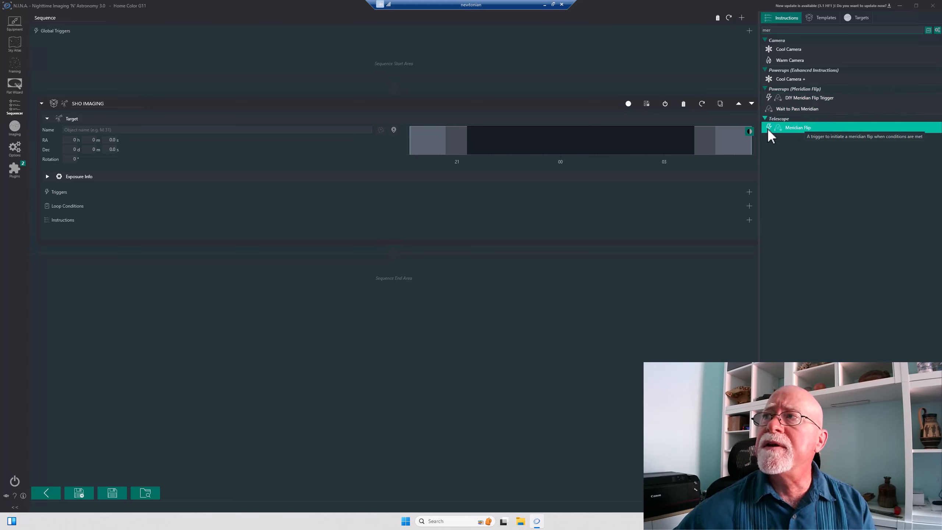
{"action": "left_click_drag", "start_coordinate": [793, 128], "coordinate": [646, 191]}
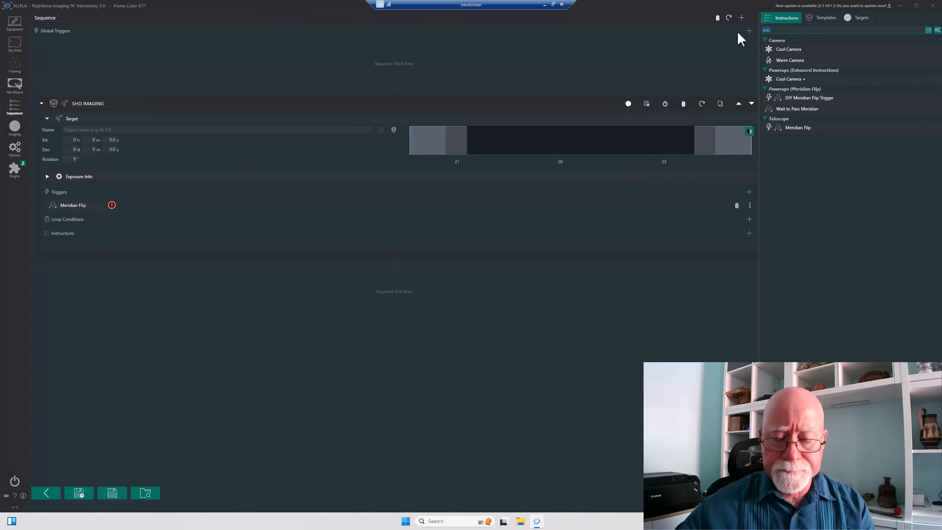
- Add the Center After Drift and Restore Guiding triggers to the SHO IMAGING set below Meridian Flip
{"action": "type", "text": "center"}
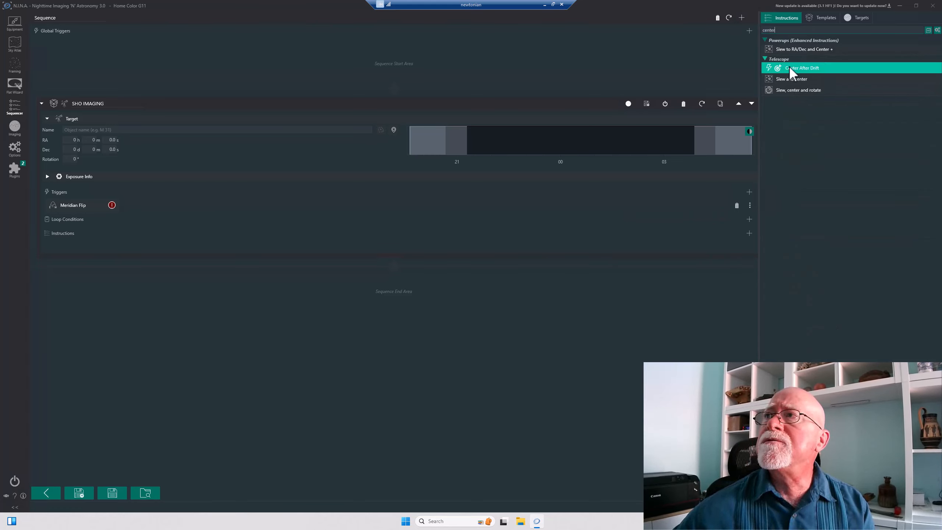
{"action": "left_click_drag", "start_coordinate": [789, 69], "coordinate": [679, 210]}
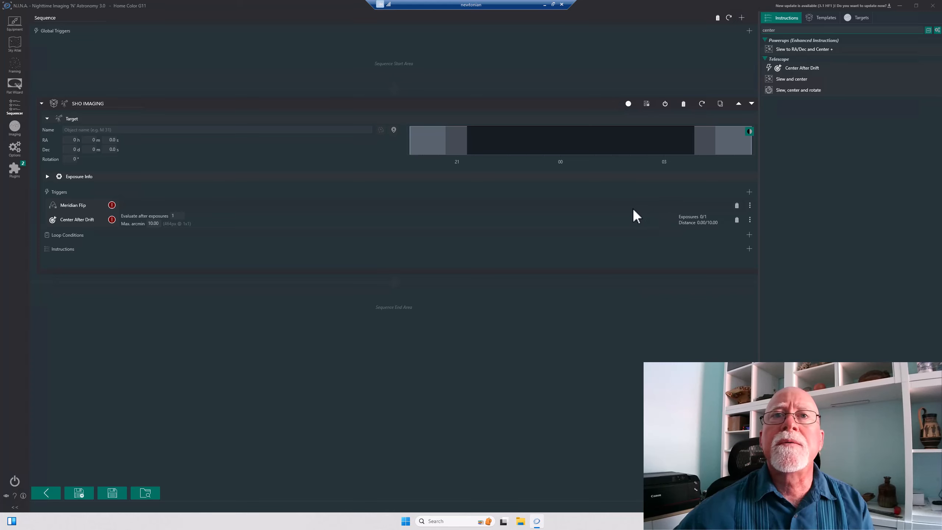
{"action": "left_click", "coordinate": [801, 30]}
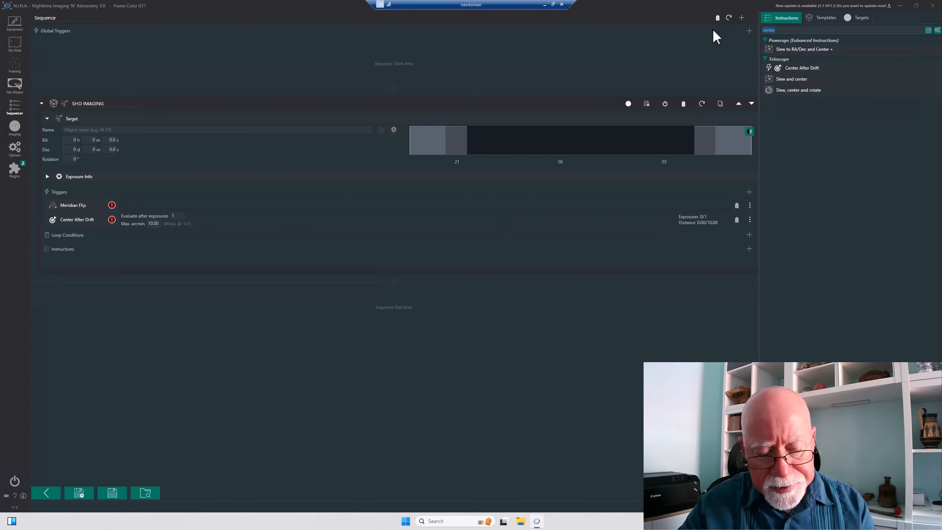
{"action": "type", "text": "restore"}
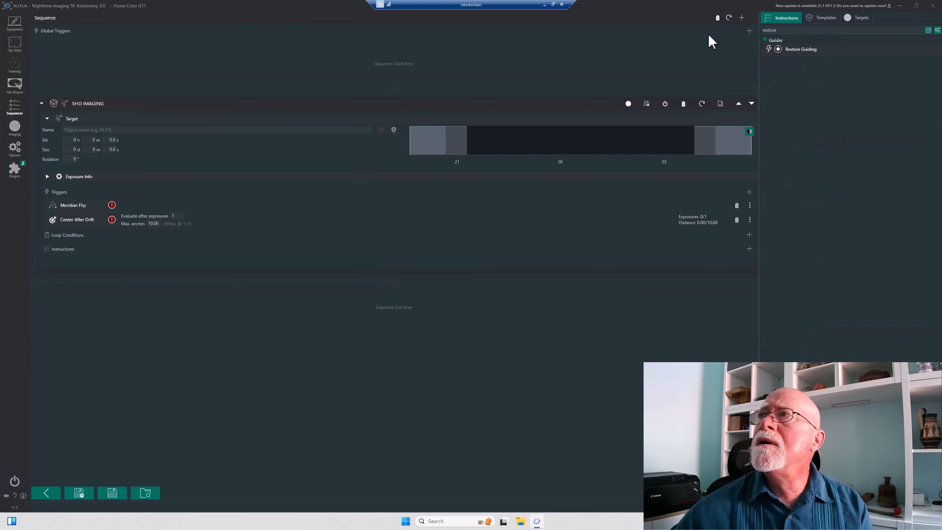
{"action": "left_click_drag", "start_coordinate": [782, 49], "coordinate": [735, 224]}
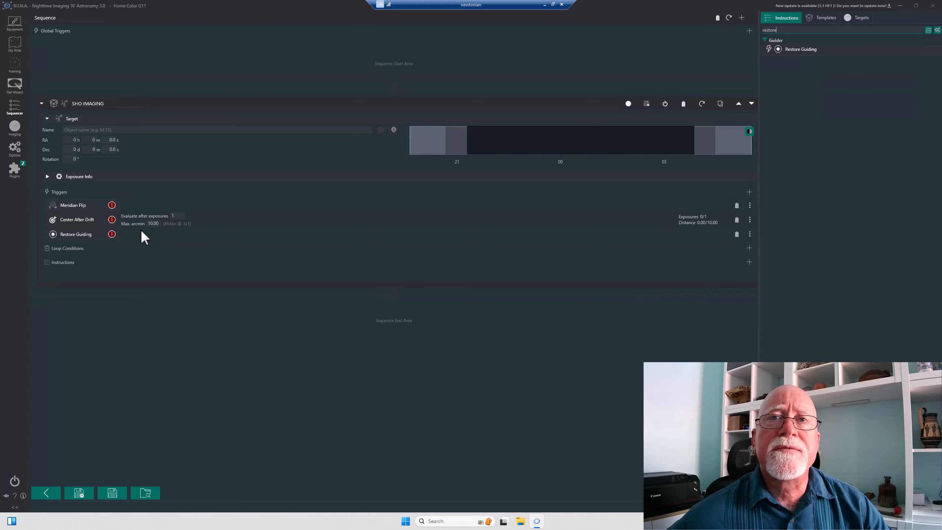
- Configure the Center After Drift trigger to evaluate after 3 exposures with a maximum drift of 3 arcmin
{"action": "left_click", "coordinate": [173, 216]}
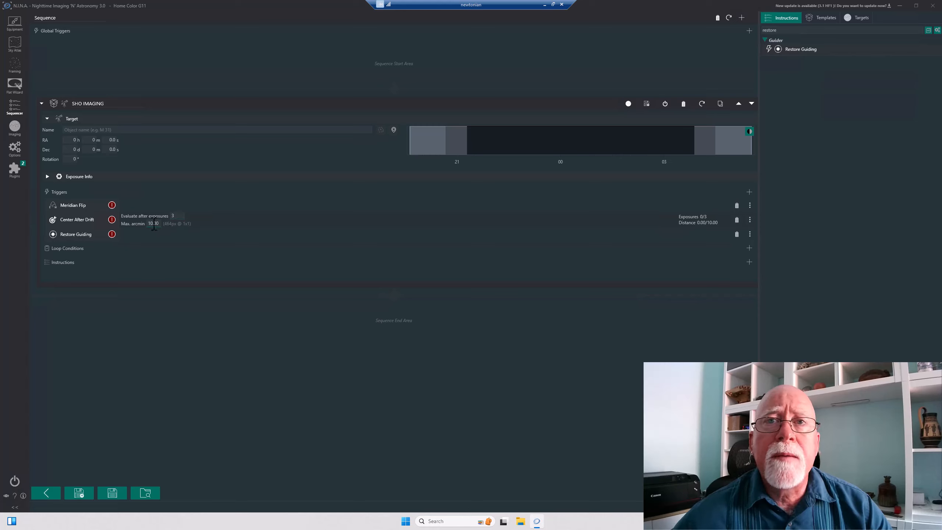
{"action": "left_click", "coordinate": [153, 224]}
{"action": "key", "text": "BackSpace"}
{"action": "key", "text": "BackSpace"}
{"action": "key", "text": "BackSpace"}
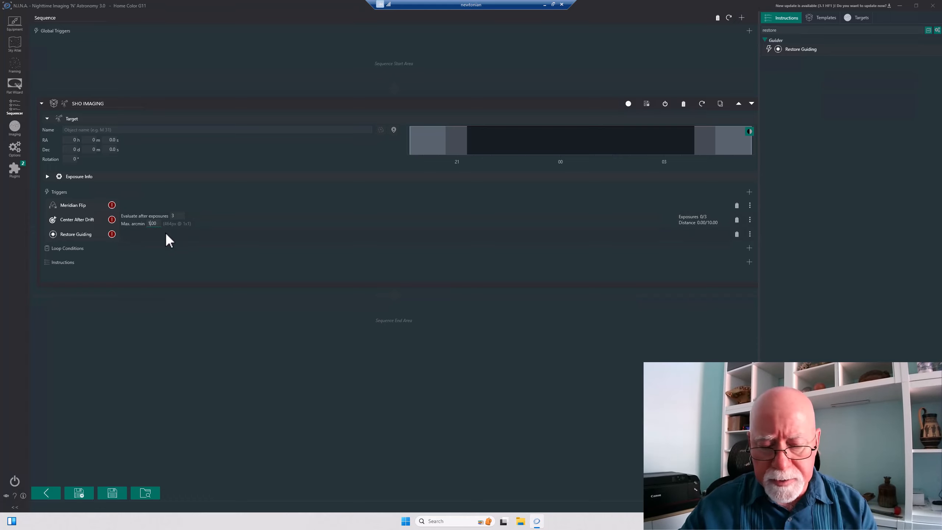
{"action": "type", "text": "3"}
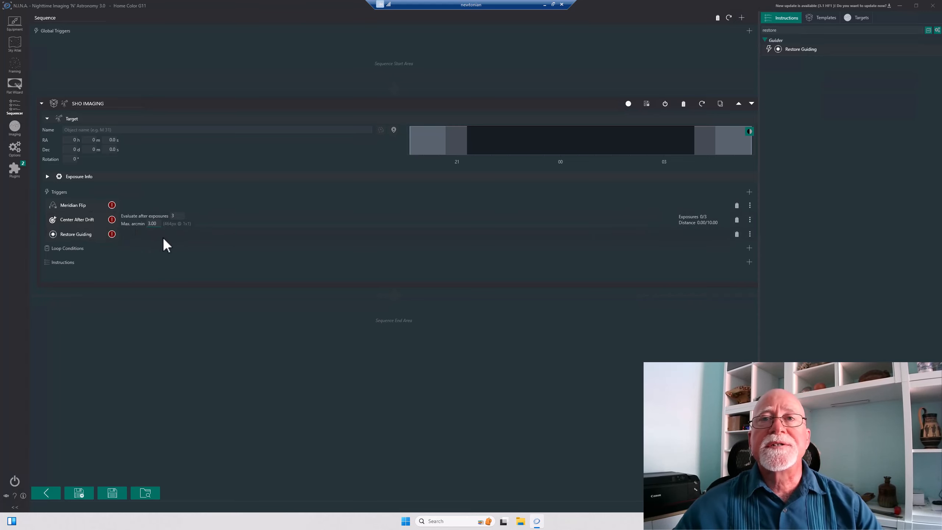
- Clear the instruction search and add a Sequential Instruction Set to the instructions of SHO IMAGING
{"action": "triple_click", "coordinate": [841, 29]}
{"action": "key", "text": "BackSpace"}
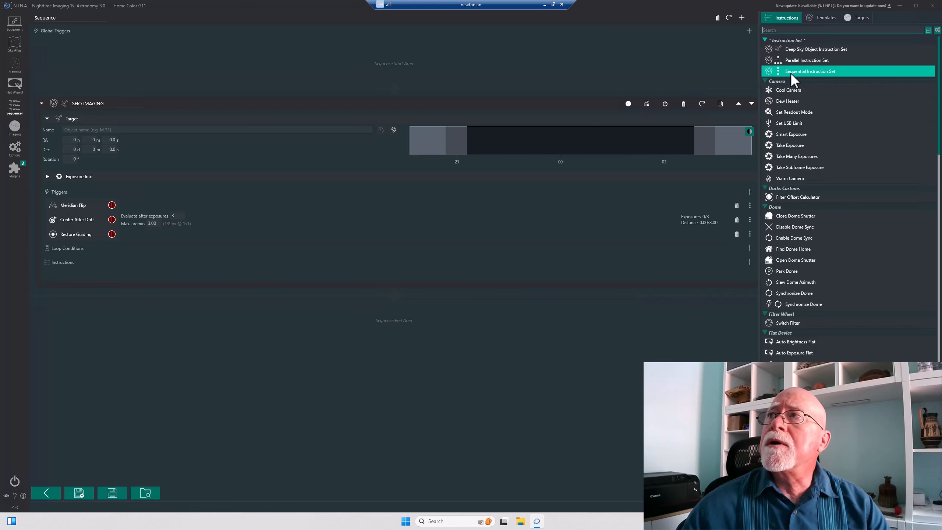
{"action": "left_click_drag", "start_coordinate": [790, 72], "coordinate": [632, 272]}
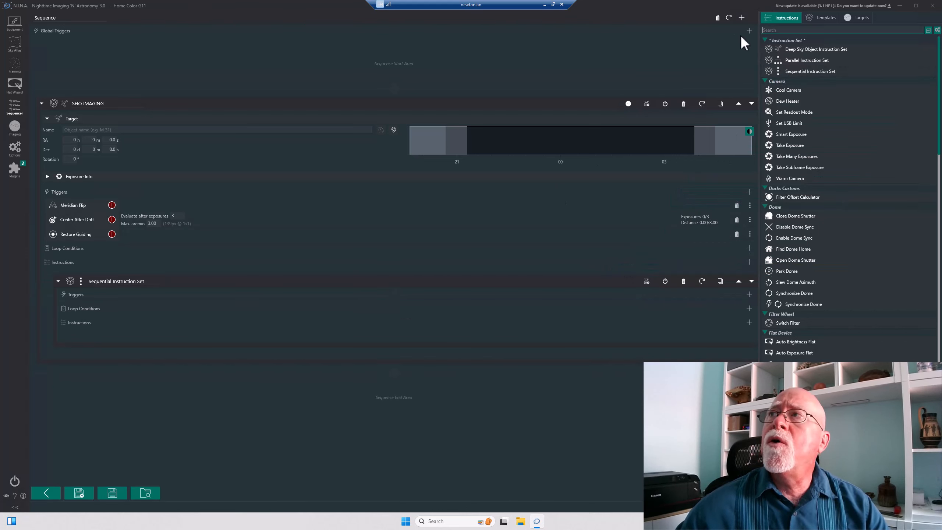
{"action": "left_click", "coordinate": [800, 49]}
{"action": "left_click", "coordinate": [795, 59]}
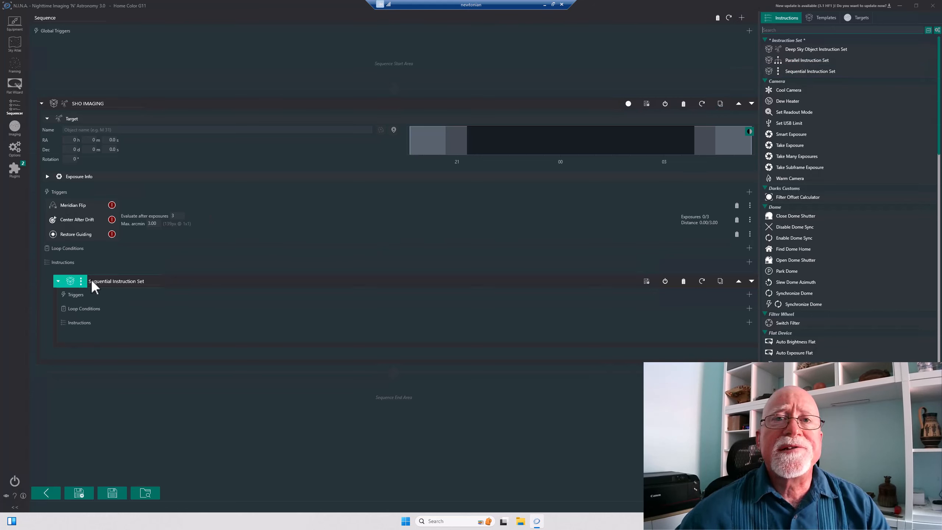
- Rename the nested Sequential Instruction Set as SESSION PREP
{"action": "left_click", "coordinate": [154, 281]}
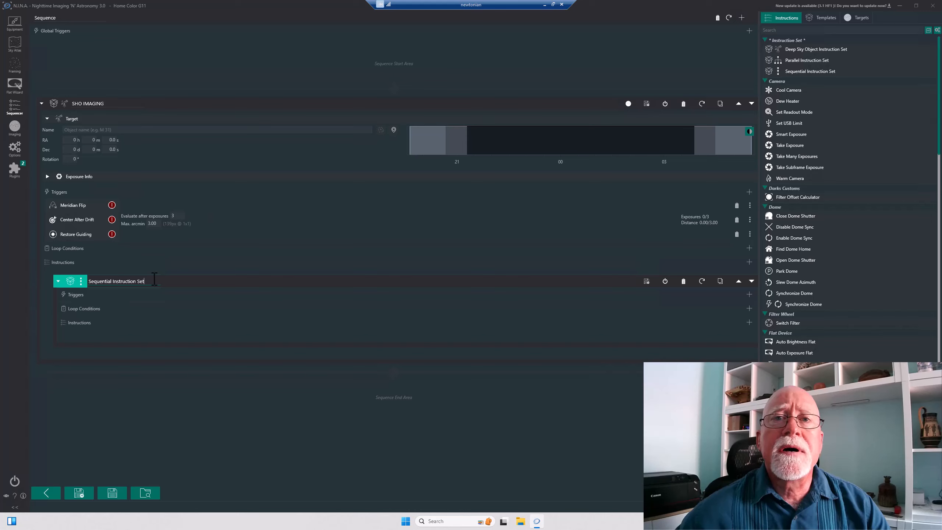
{"action": "left_click_drag", "start_coordinate": [154, 281], "coordinate": [58, 272]}
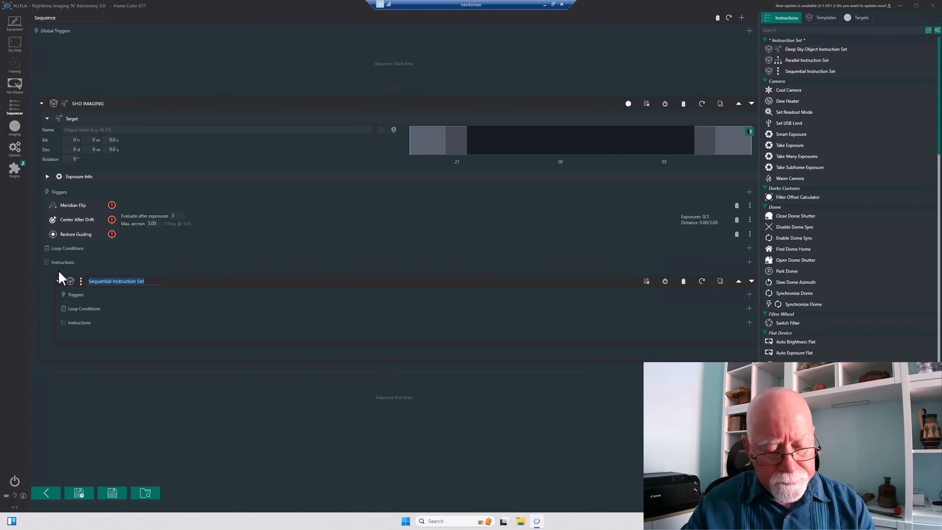
{"action": "type", "text": "SESSION"}
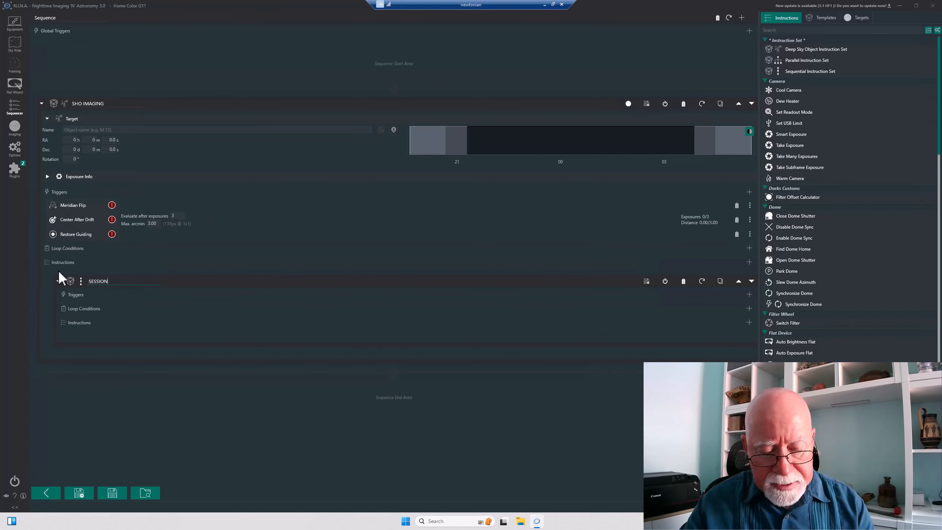
{"action": "type", "text": " PREP"}
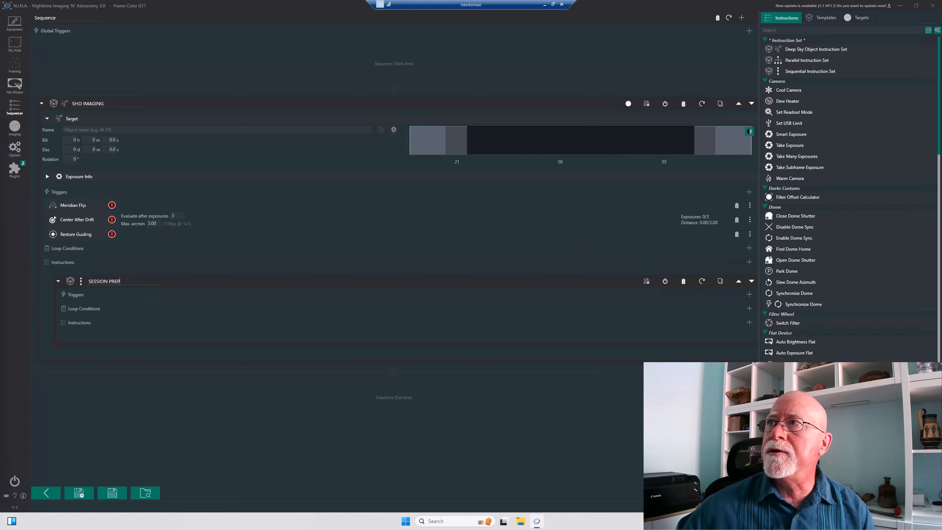
- Search the instructions for "wait" and add Wait for Time to the SESSION PREP instructions
{"action": "left_click", "coordinate": [775, 28]}
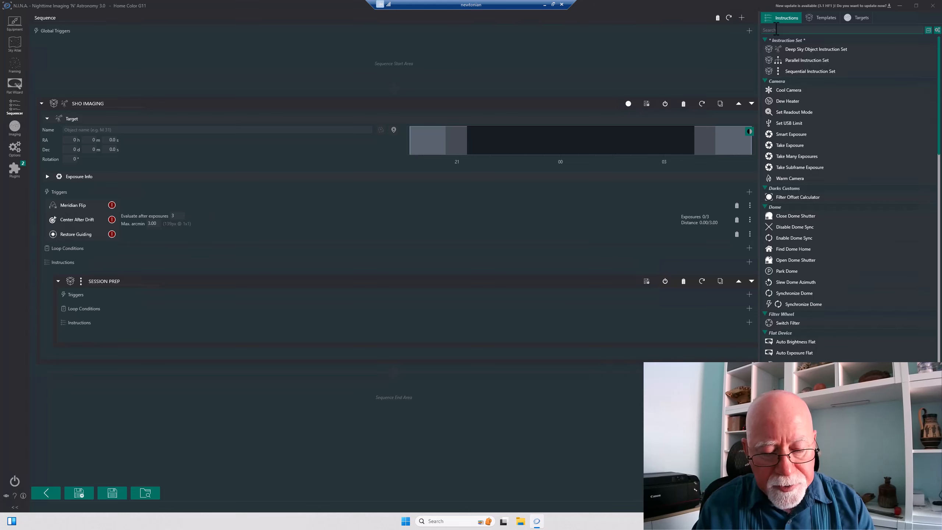
{"action": "type", "text": "wait"}
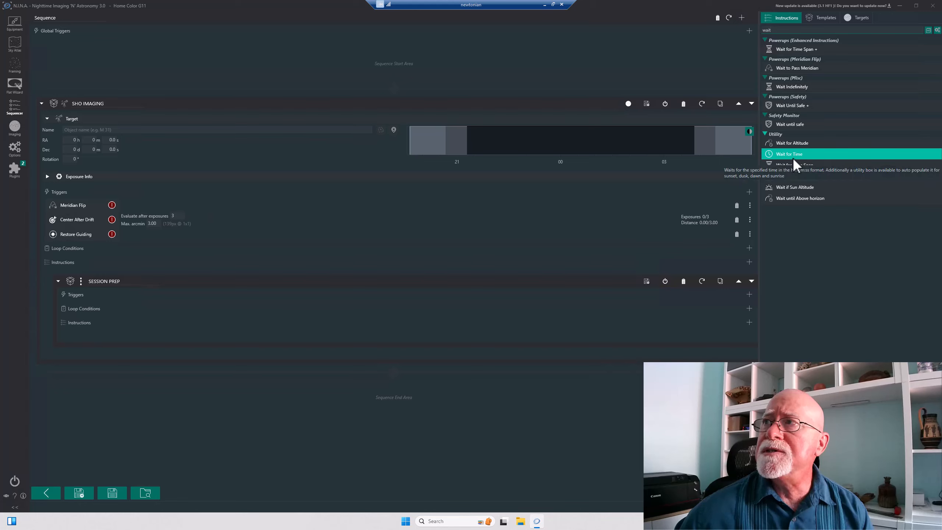
{"action": "left_click_drag", "start_coordinate": [792, 157], "coordinate": [651, 333]}
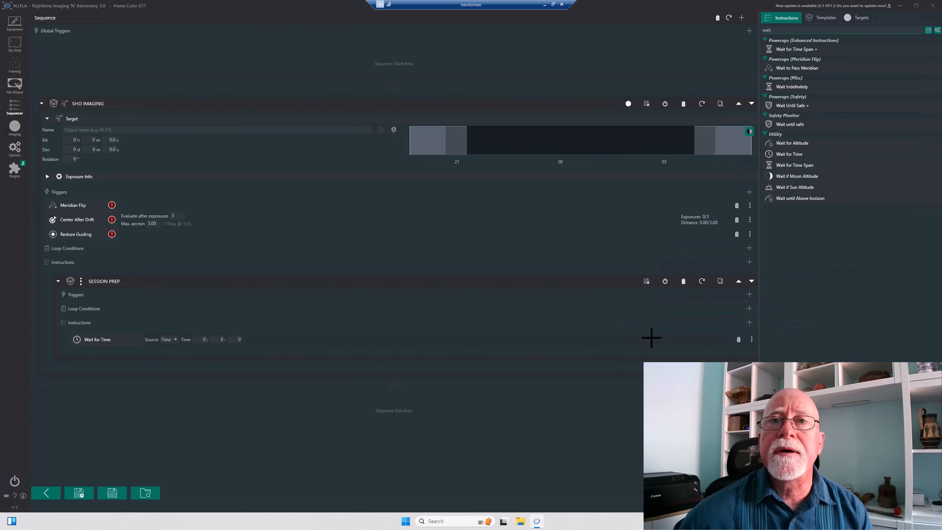
- Set the Wait for Time source to Astronomical Dusk with an offset of -10 minutes
{"action": "left_click", "coordinate": [175, 338]}
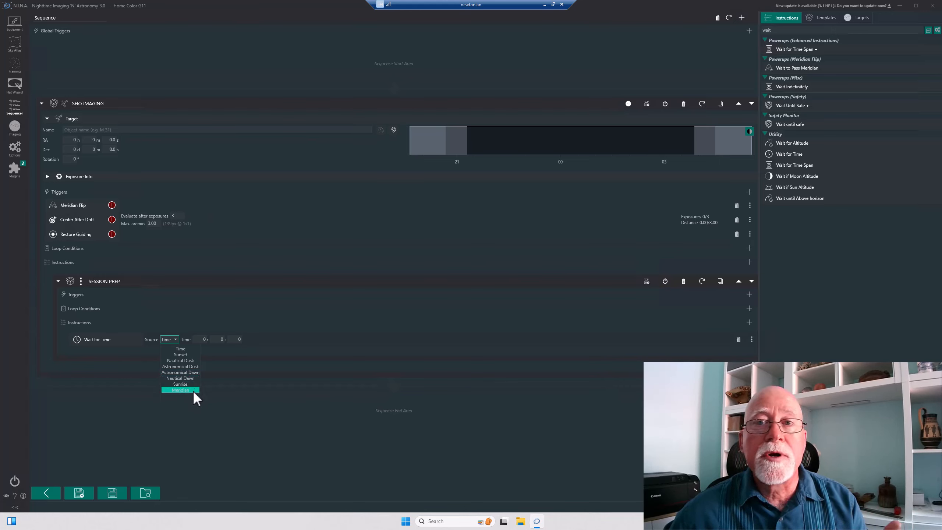
{"action": "left_click", "coordinate": [192, 366]}
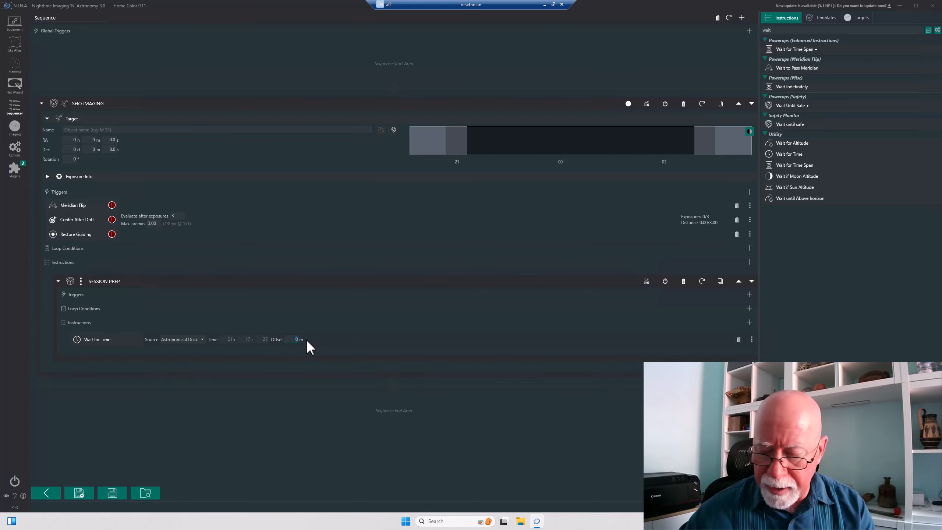
{"action": "type", "text": "10"}
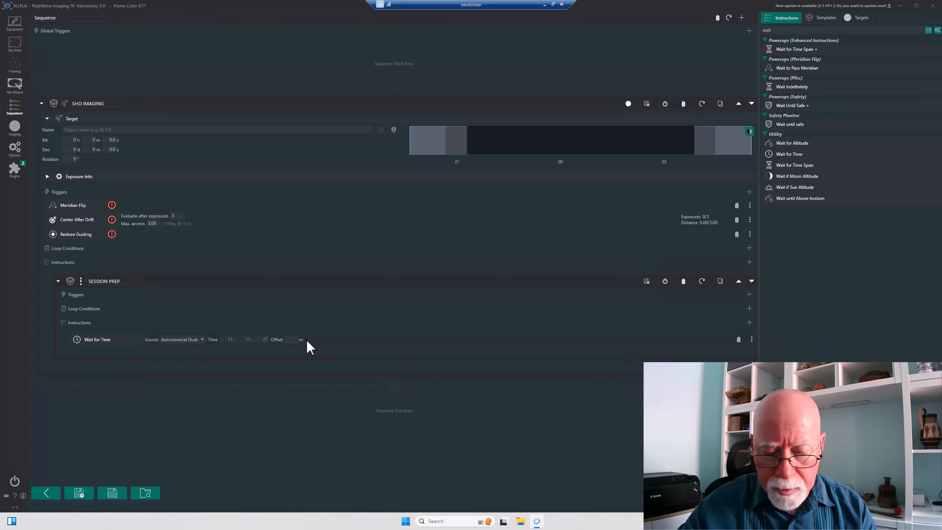
{"action": "type", "text": "-10"}
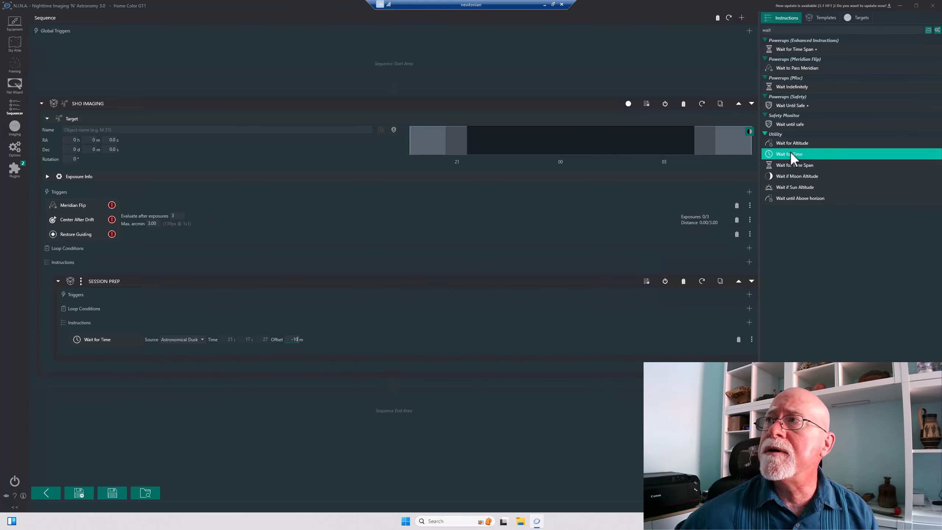
- Add a Wait for Altitude instruction below Wait for Time in SESSION PREP
{"action": "mouse_move", "coordinate": [796, 144]}
{"action": "left_mouse_down"}
{"action": "mouse_move", "coordinate": [519, 277]}
{"action": "mouse_move", "coordinate": [448, 330]}
{"action": "mouse_move", "coordinate": [441, 346]}
{"action": "left_mouse_up"}
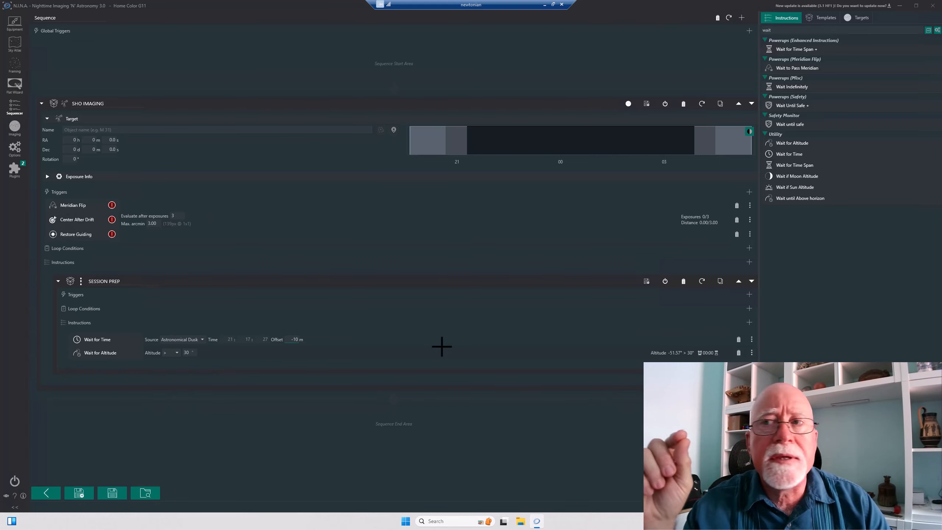
- Replace Wait for Altitude in SESSION PREP with a Wait until Above horizon instruction using a 5° offset
{"action": "left_click", "coordinate": [739, 352]}
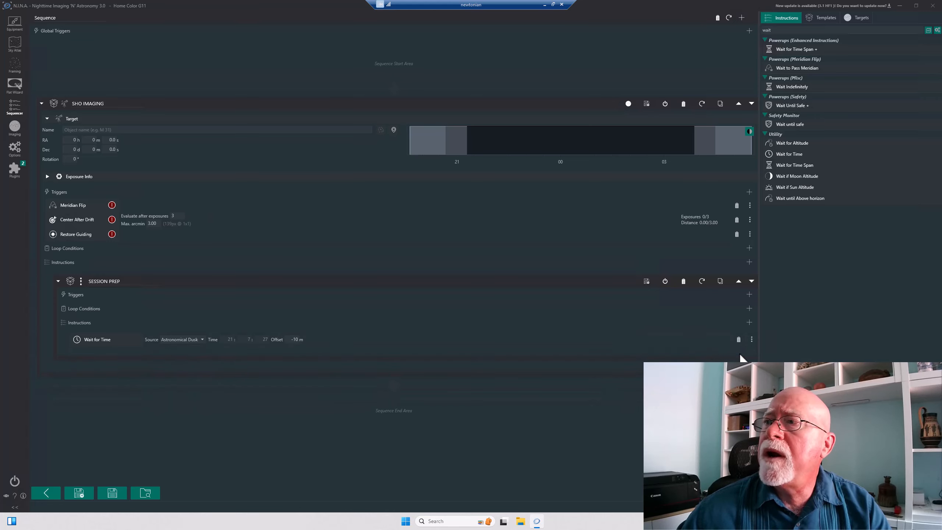
{"action": "left_click_drag", "start_coordinate": [797, 197], "coordinate": [686, 346]}
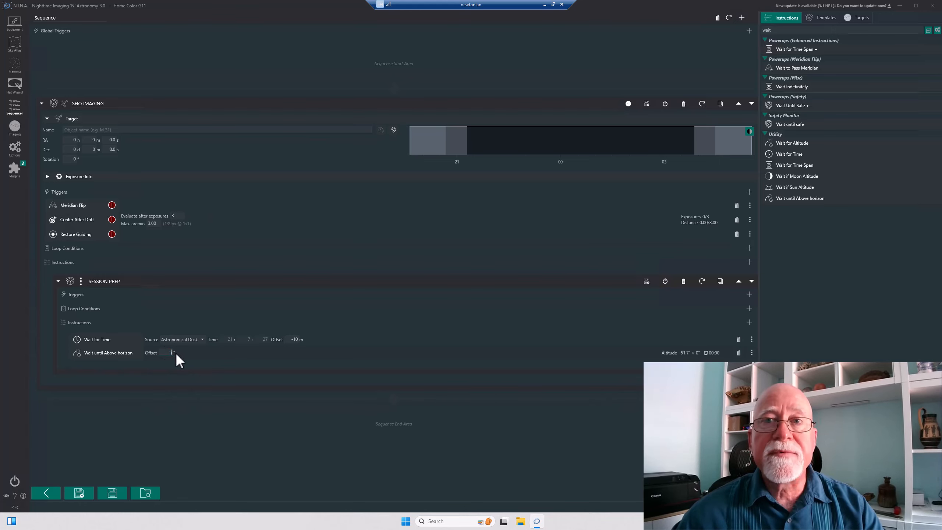
{"action": "type", "text": "5"}
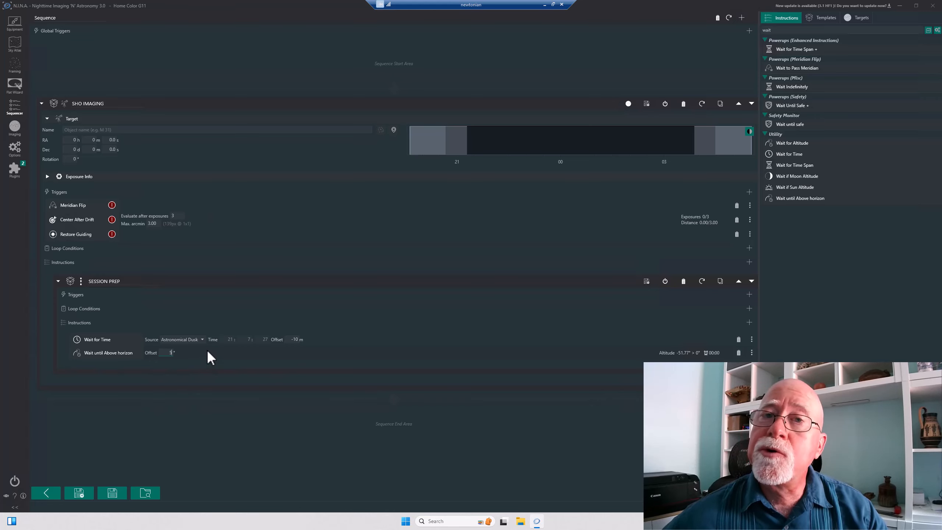
- Search the instructions for "cool" and add Cool Camera to SESSION PREP with a temperature of -10 °C
{"action": "left_click", "coordinate": [797, 30]}
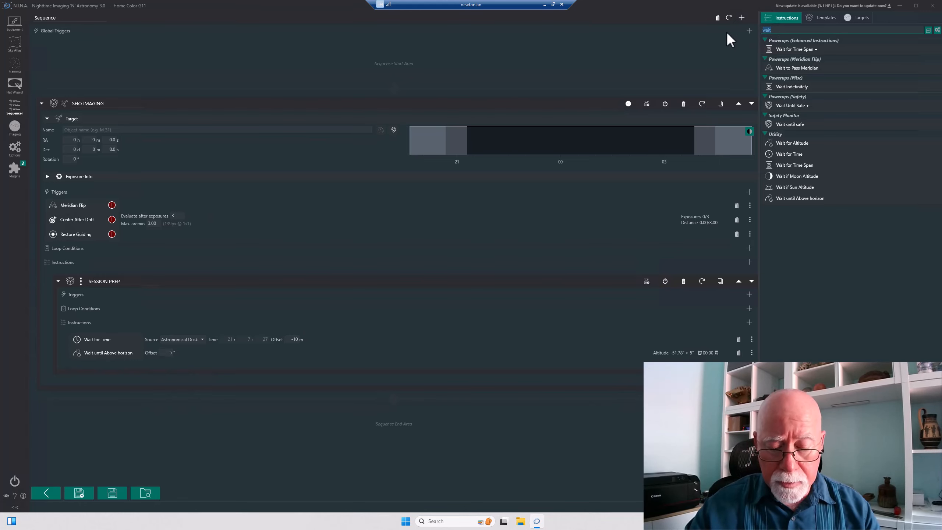
{"action": "type", "text": "cool"}
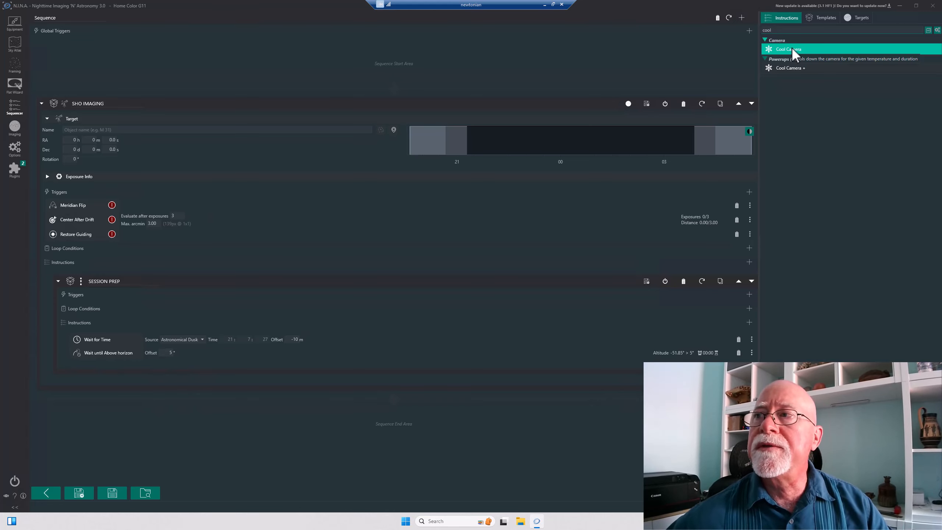
{"action": "left_click_drag", "start_coordinate": [791, 48], "coordinate": [708, 358]}
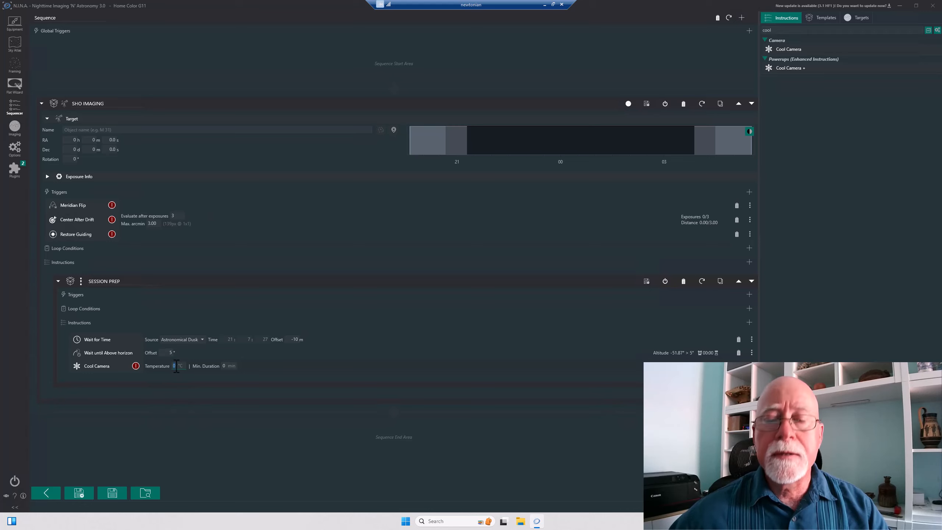
{"action": "type", "text": "-10"}
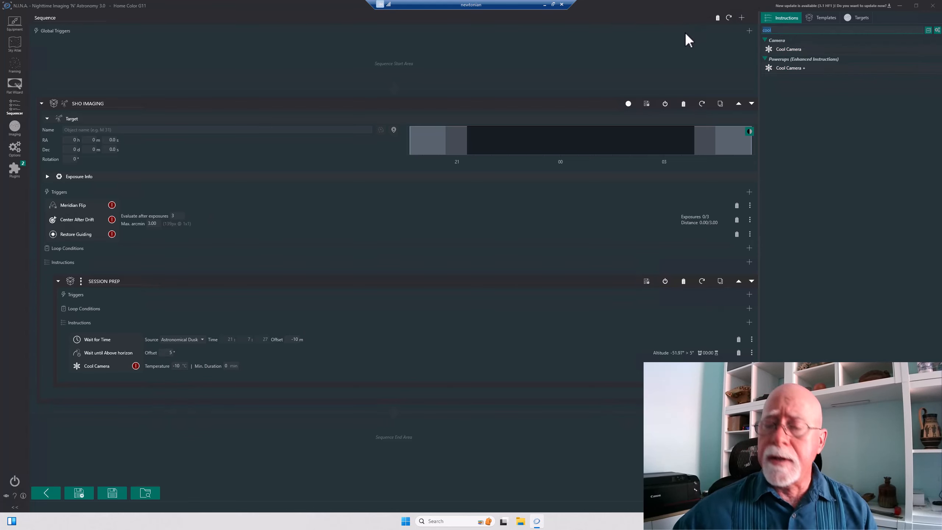
- Add Unpark Scope and Set Tracking instructions below Cool Camera in SESSION PREP
{"action": "type", "text": "unpar"}
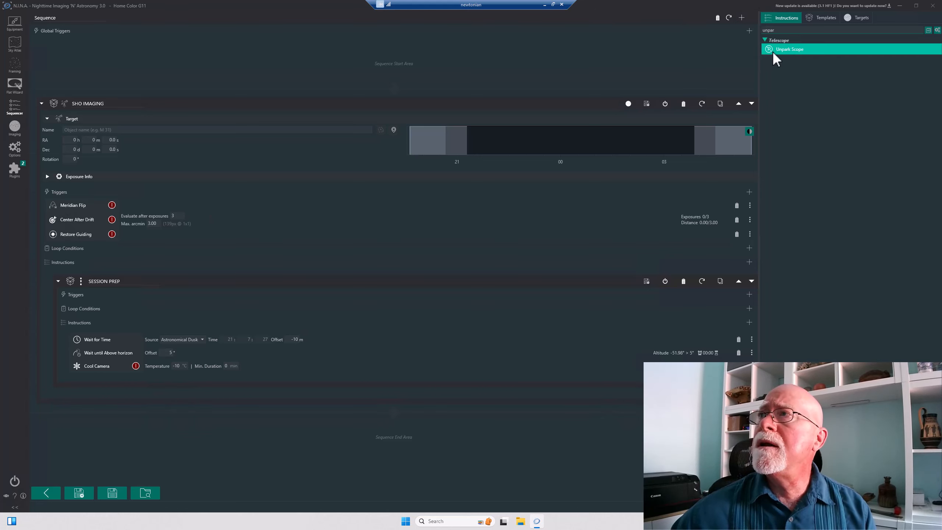
{"action": "left_click_drag", "start_coordinate": [778, 48], "coordinate": [654, 375]}
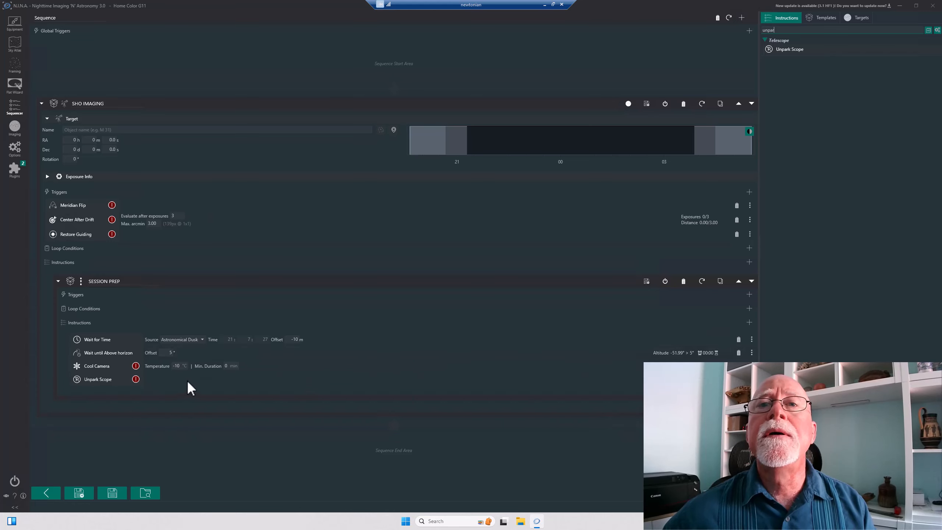
{"action": "double_click", "coordinate": [785, 30]}
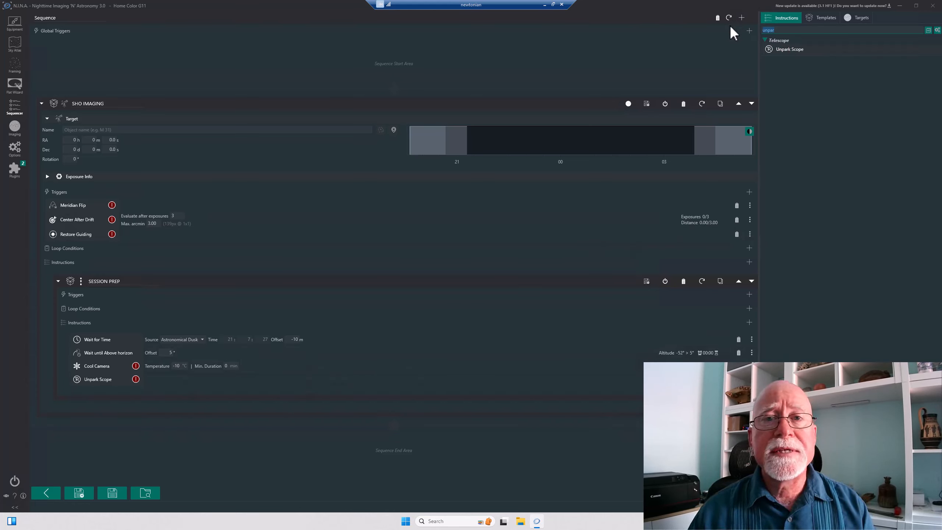
{"action": "type", "text": "track"}
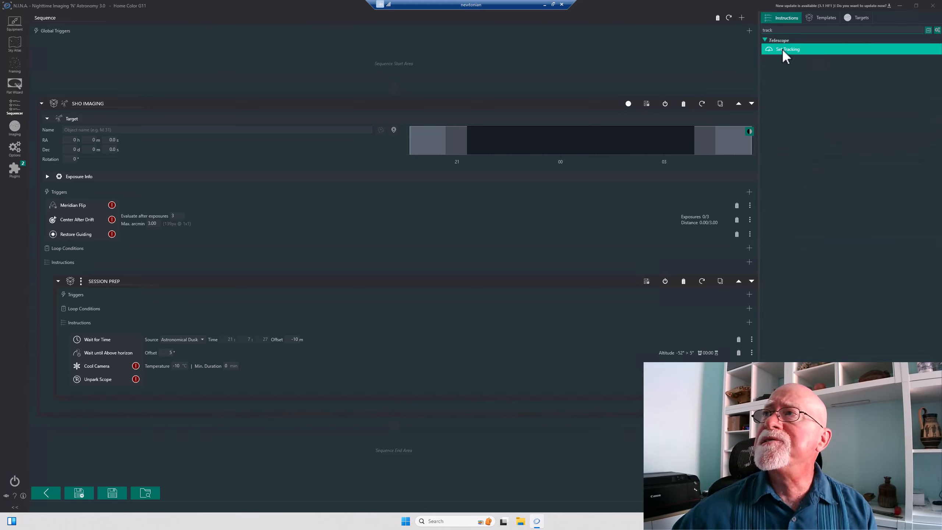
{"action": "left_click_drag", "start_coordinate": [782, 48], "coordinate": [687, 387]}
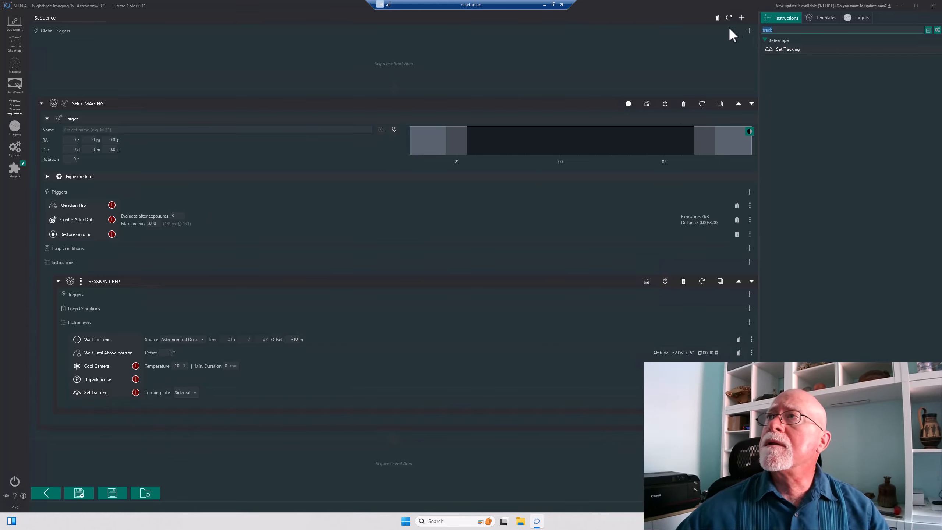
- Add a Sequential Instruction Set below SESSION PREP and name it TARGET PREP
{"action": "key", "text": "ctrl+a"}
{"action": "key", "text": "BackSpace"}
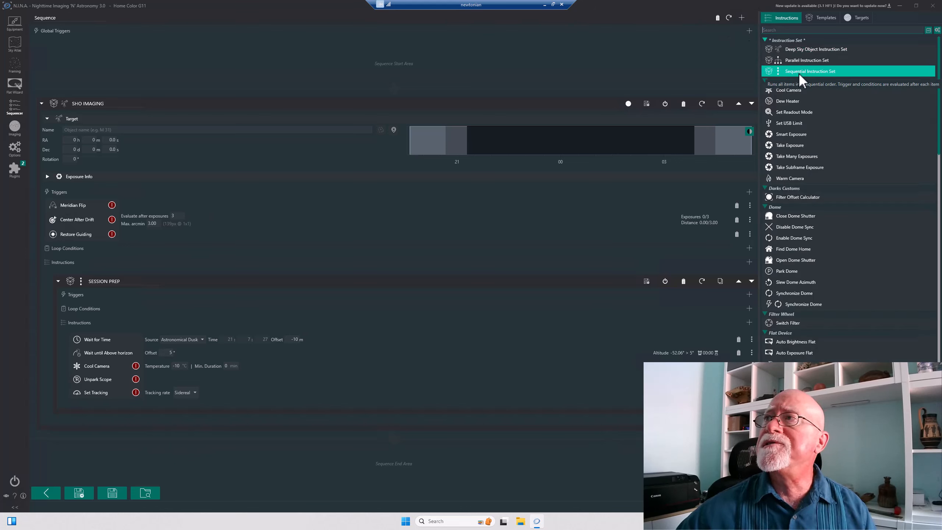
{"action": "left_click_drag", "start_coordinate": [799, 73], "coordinate": [539, 415]}
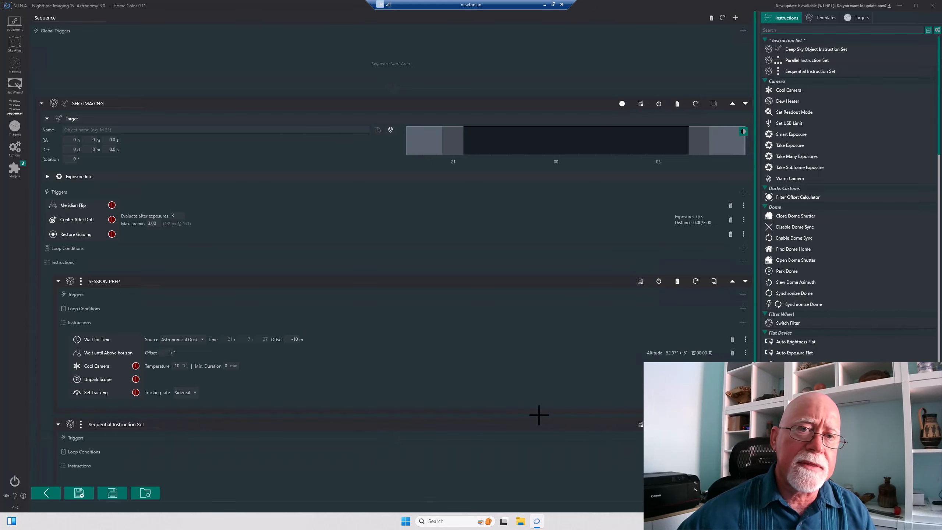
{"action": "scroll", "coordinate": [273, 357], "scroll_direction": "down", "scroll_amount": 3}
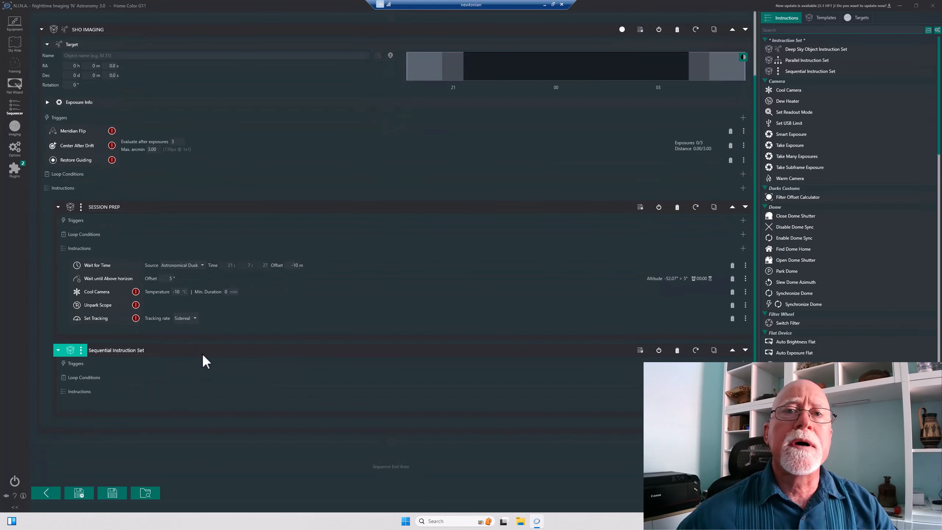
{"action": "left_click_drag", "start_coordinate": [150, 352], "coordinate": [85, 351]}
{"action": "type", "text": "T"}
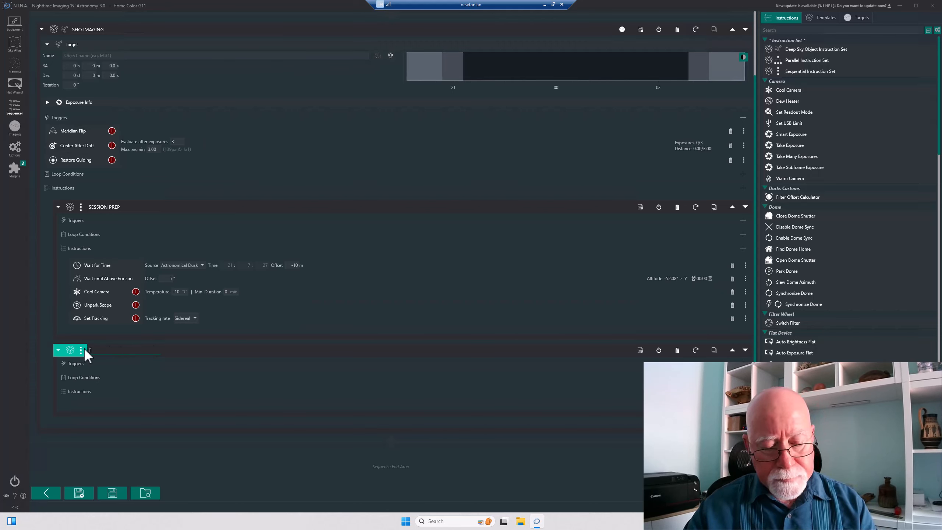
{"action": "type", "text": "ARGET PREP"}
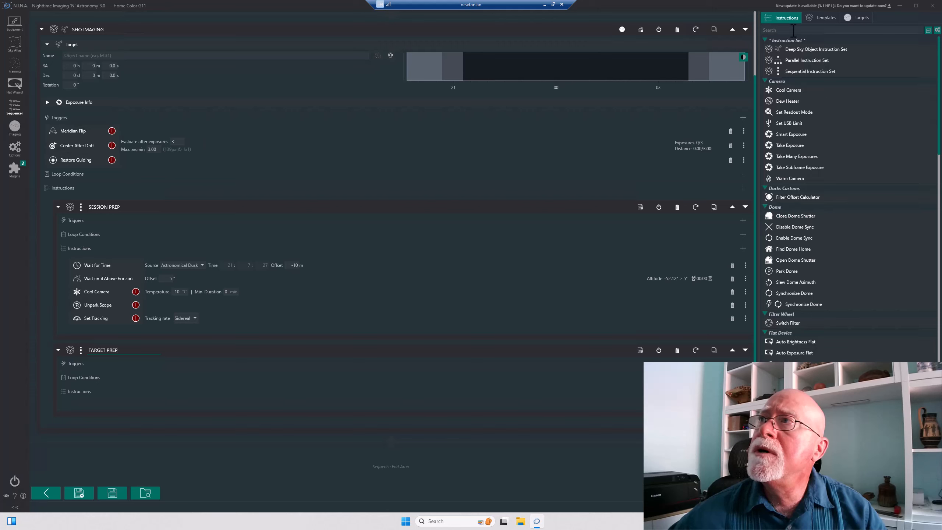
- Search the instructions for "filter" and add Switch Filter with filter L to TARGET PREP
{"action": "left_click", "coordinate": [793, 30]}
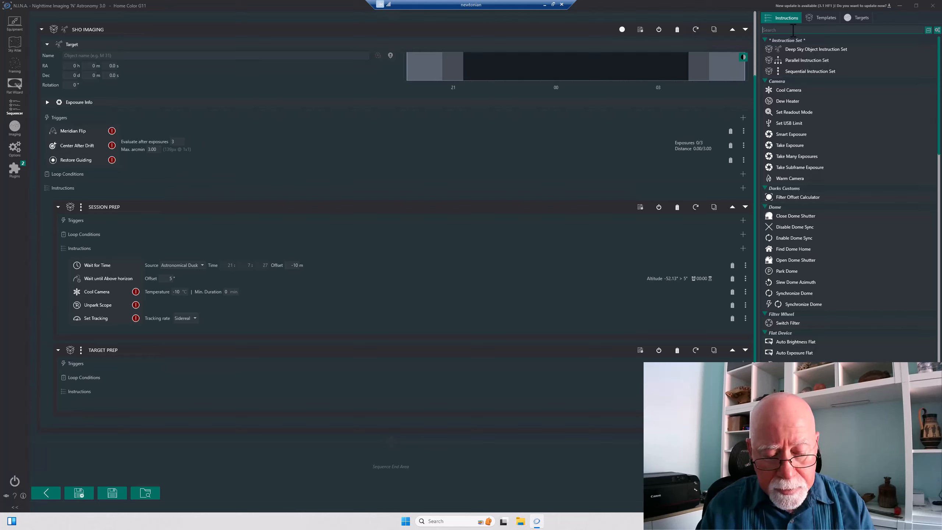
{"action": "type", "text": "filter"}
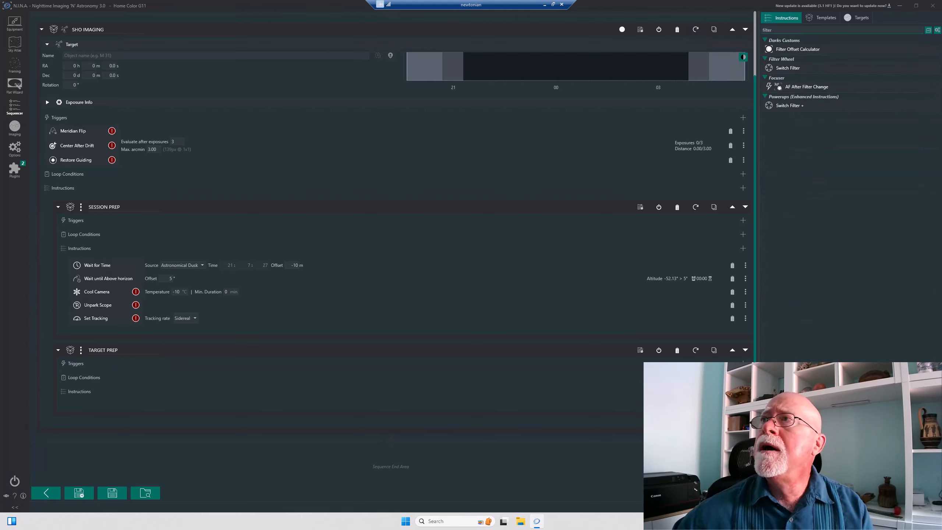
{"action": "mouse_move", "coordinate": [787, 73]}
{"action": "left_mouse_down"}
{"action": "mouse_move", "coordinate": [565, 347]}
{"action": "mouse_move", "coordinate": [497, 400]}
{"action": "left_mouse_up"}
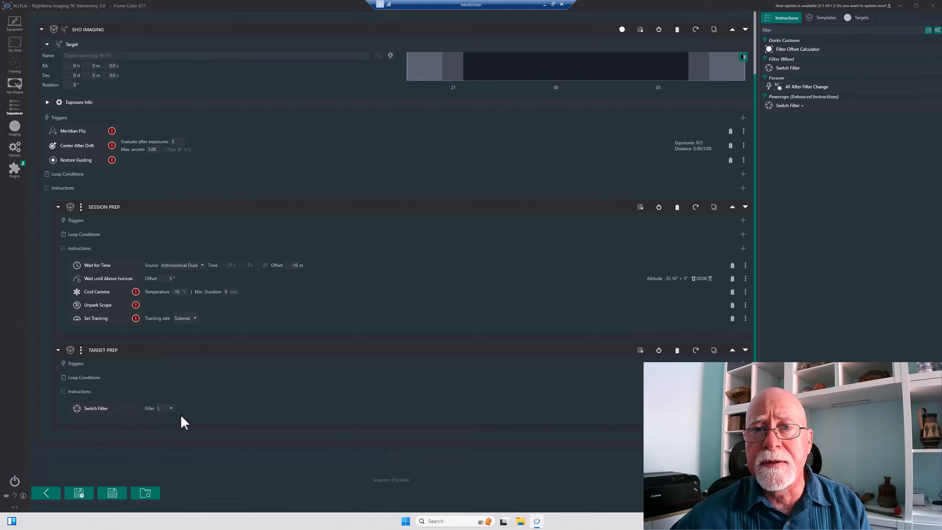
{"action": "key", "text": "Down"}
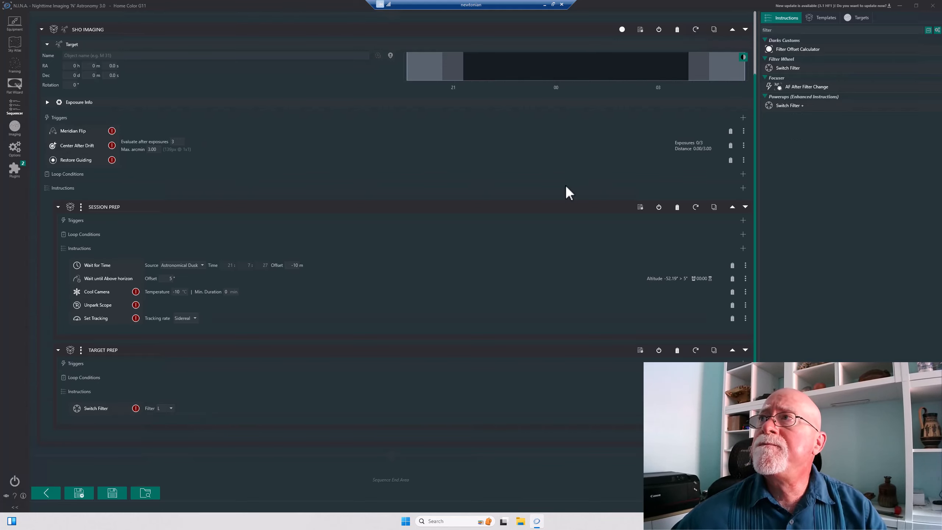
- Search the instructions for "slew" and add Slew and center below Switch Filter in TARGET PREP
{"action": "double_click", "coordinate": [775, 30]}
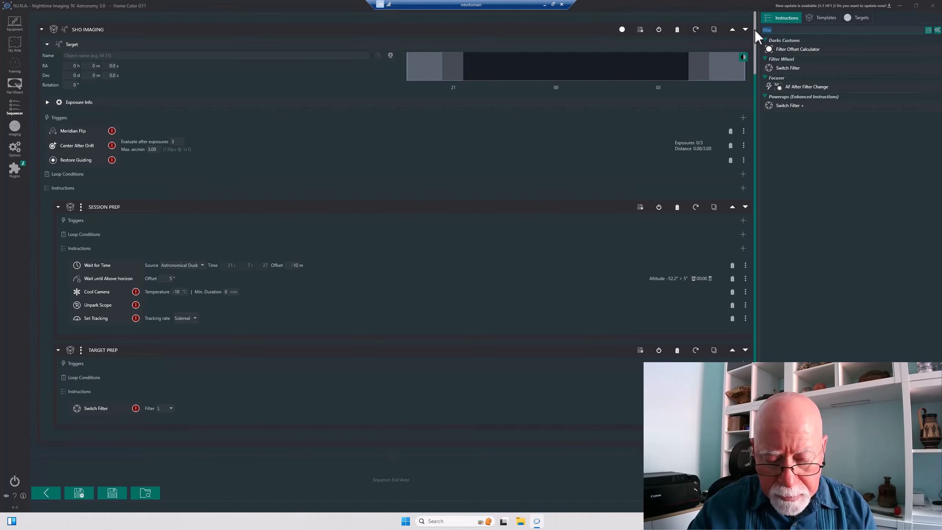
{"action": "type", "text": "slew"}
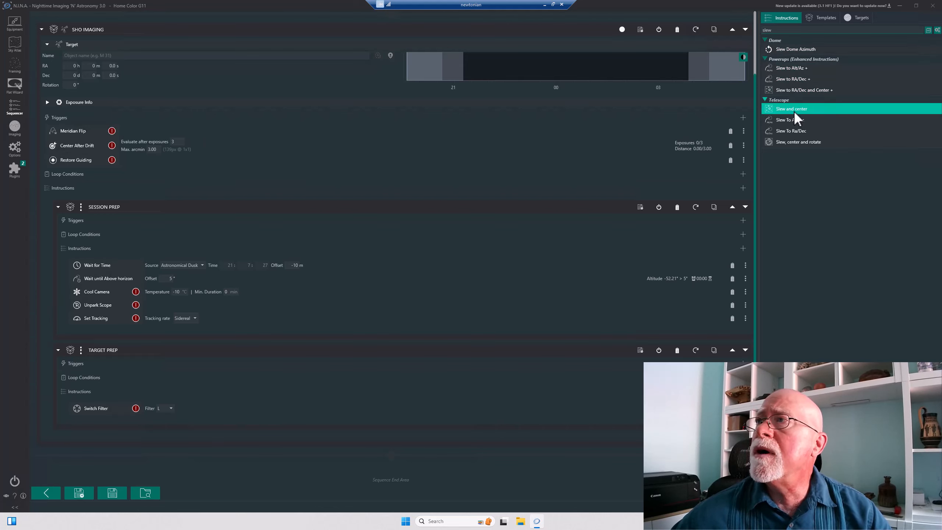
{"action": "left_click_drag", "start_coordinate": [794, 112], "coordinate": [546, 412]}
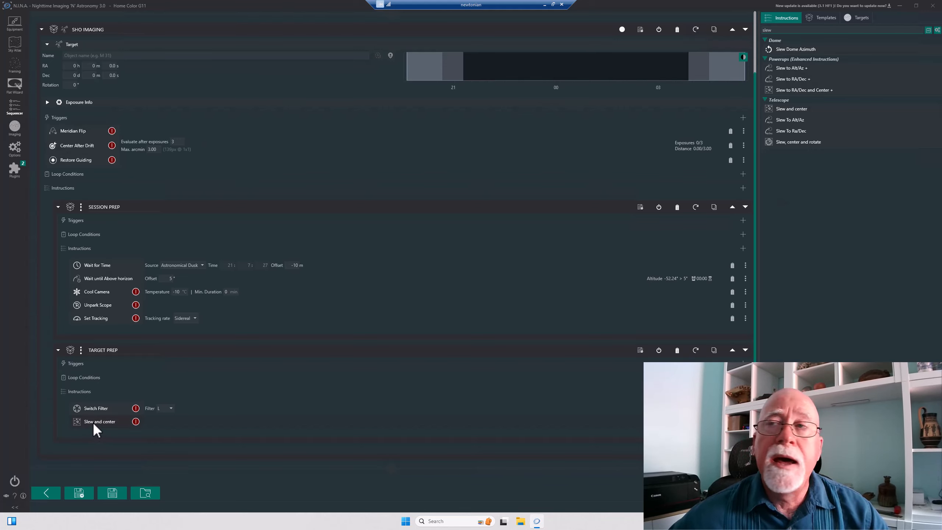
- Add Start Guiding and Run Autofocus instructions below Slew and center in TARGET PREP
{"action": "key", "text": "BackSpace"}
{"action": "key", "text": "BackSpace"}
{"action": "key", "text": "BackSpace"}
{"action": "key", "text": "BackSpace"}
{"action": "type", "text": "guid"}
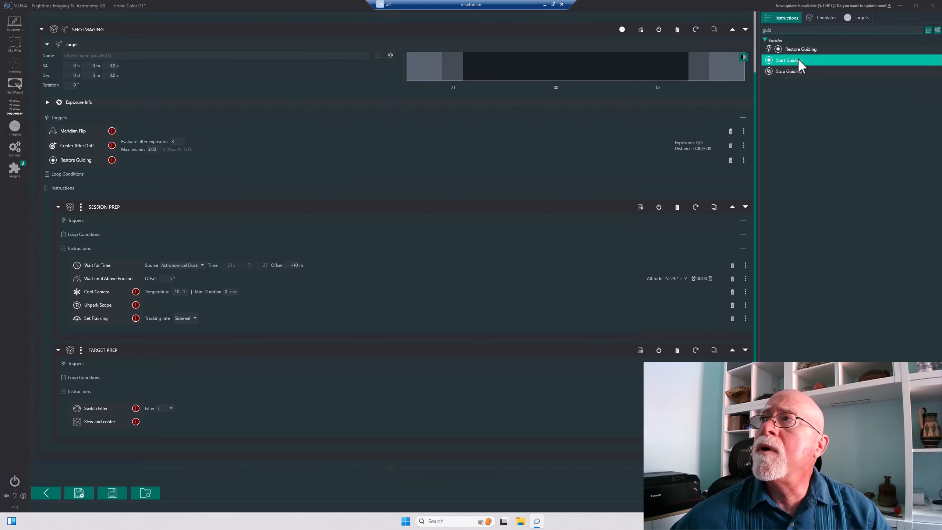
{"action": "left_click_drag", "start_coordinate": [798, 59], "coordinate": [577, 431]}
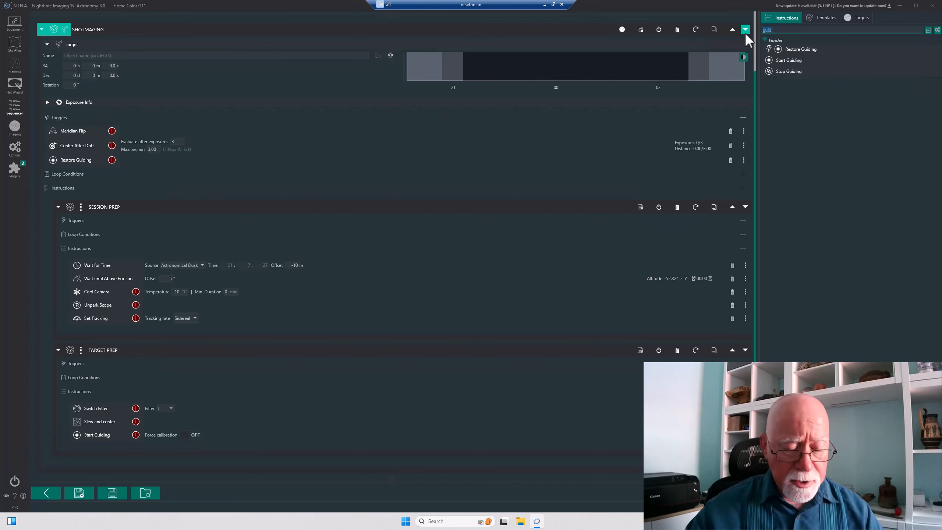
{"action": "type", "text": "auto"}
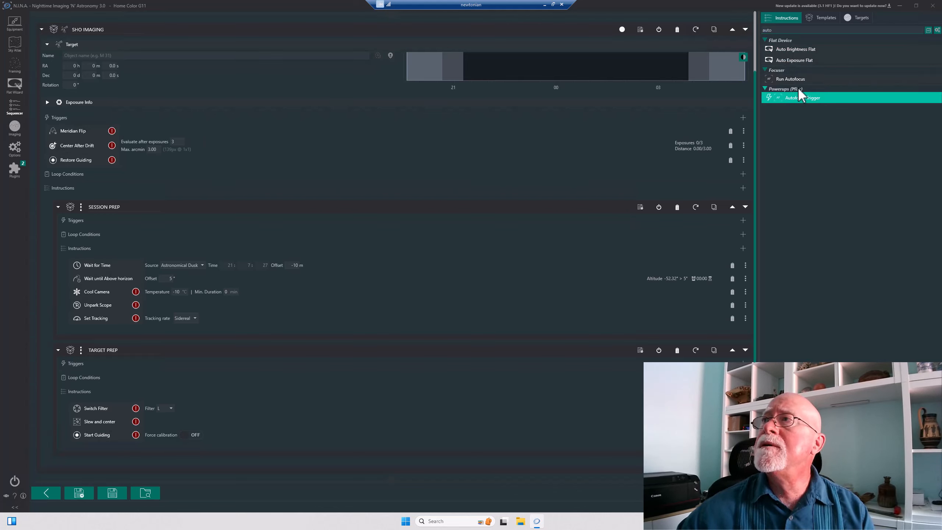
{"action": "left_click_drag", "start_coordinate": [798, 79], "coordinate": [575, 423]}
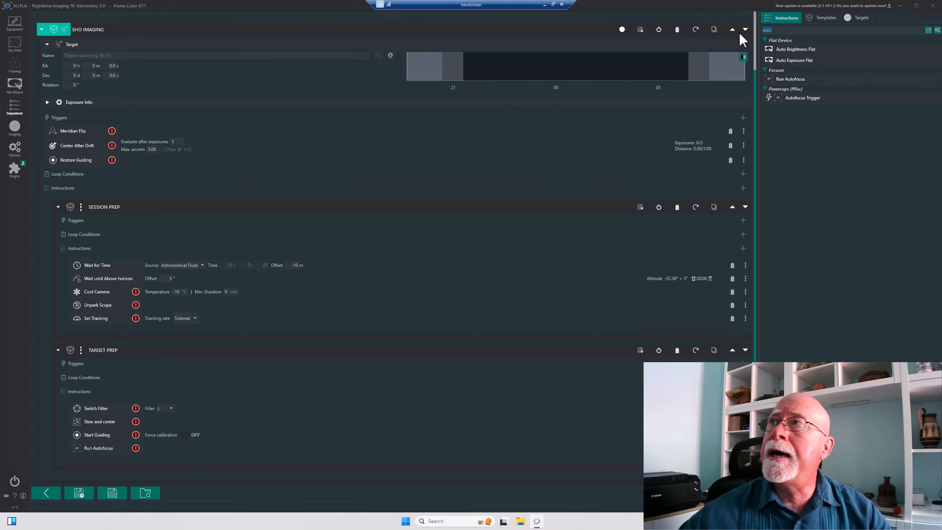
- Add a Sequential Instruction Set below TARGET PREP and name it SESSION IMAGING
{"action": "key", "text": "BackSpace"}
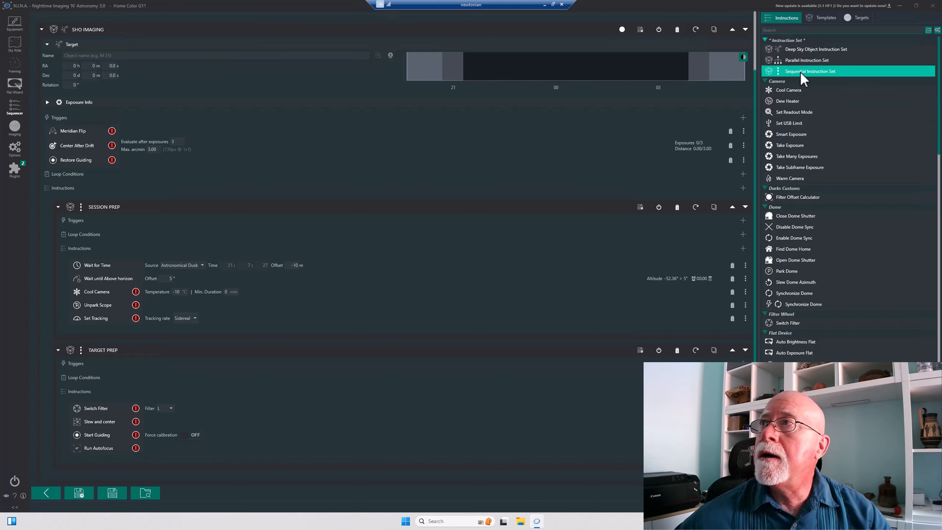
{"action": "left_click_drag", "start_coordinate": [800, 71], "coordinate": [427, 470]}
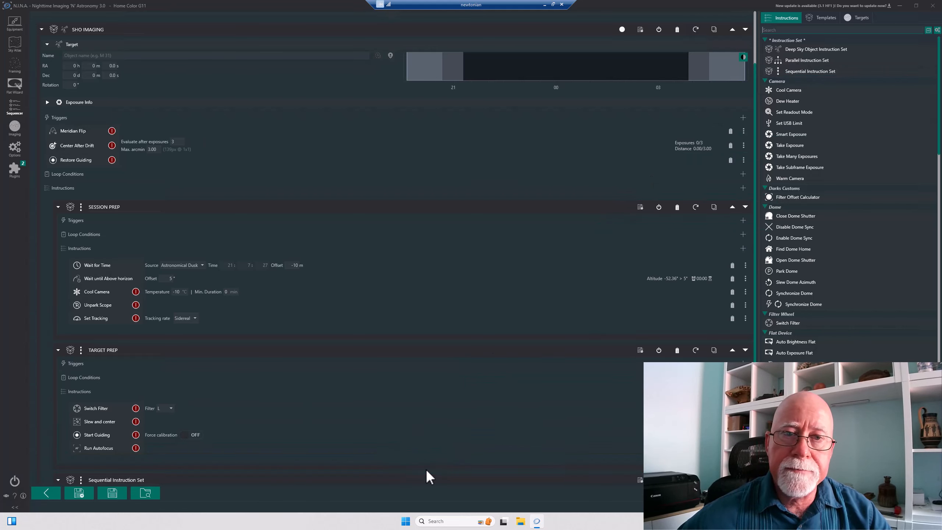
{"action": "scroll", "coordinate": [423, 406], "scroll_direction": "down", "scroll_amount": 5}
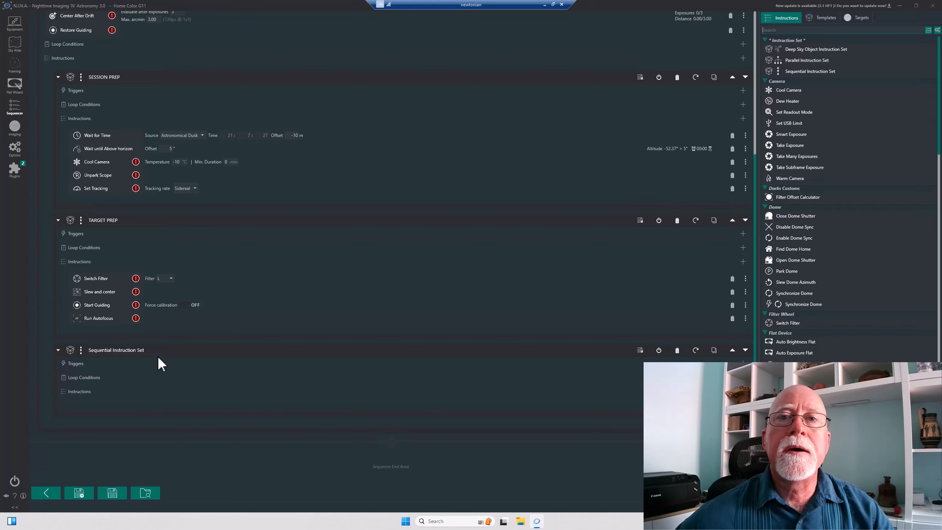
{"action": "left_click", "coordinate": [157, 354]}
{"action": "left_click_drag", "start_coordinate": [158, 352], "coordinate": [76, 350]}
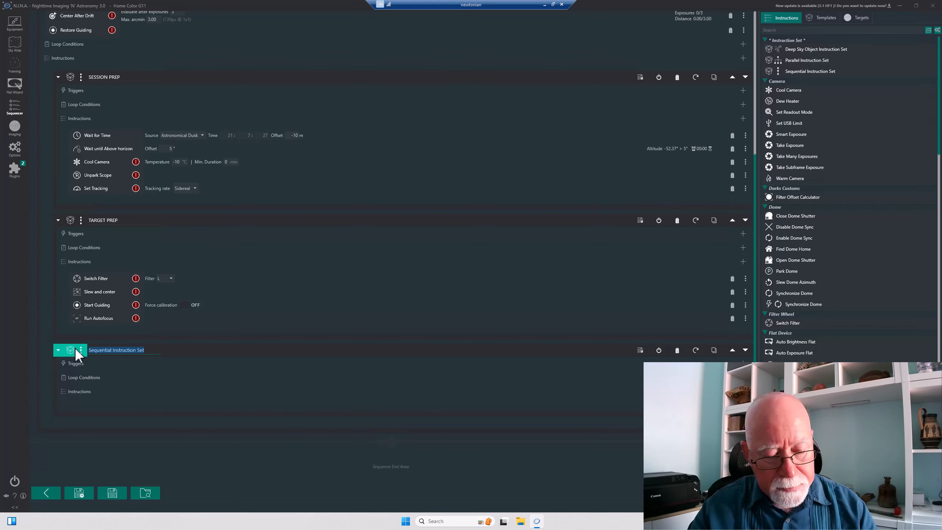
{"action": "type", "text": "SESSION IM"}
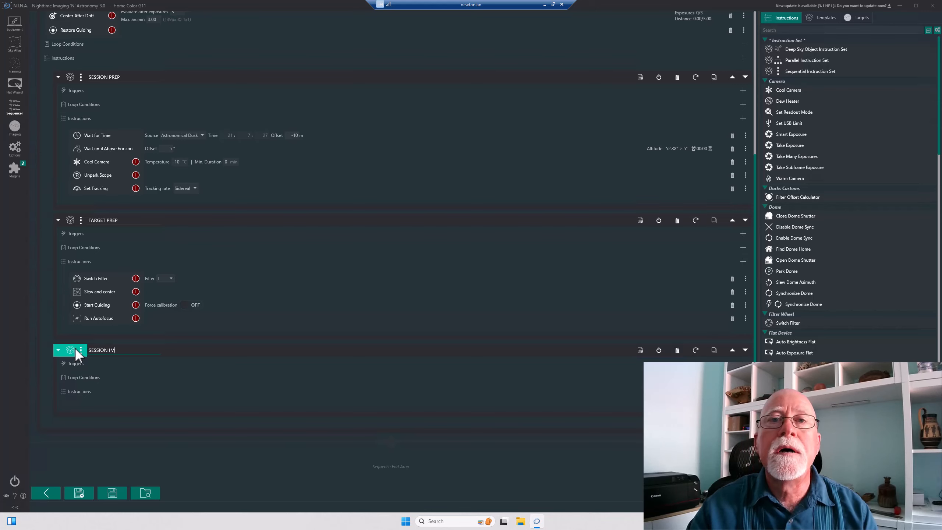
{"action": "type", "text": "AGING"}
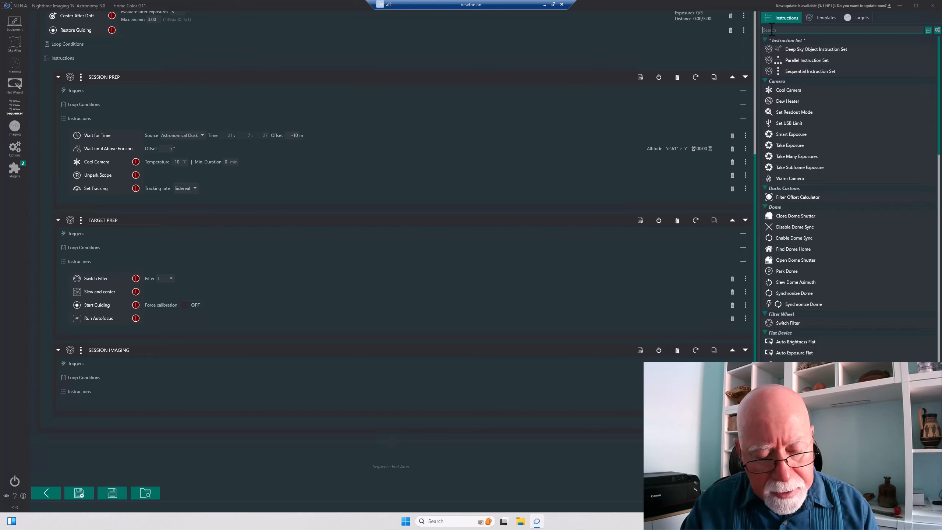
- Search the instructions for "AF" and add AF After Filter Change and AF After HFR Increase to the SESSION IMAGING triggers
{"action": "type", "text": "AF"}
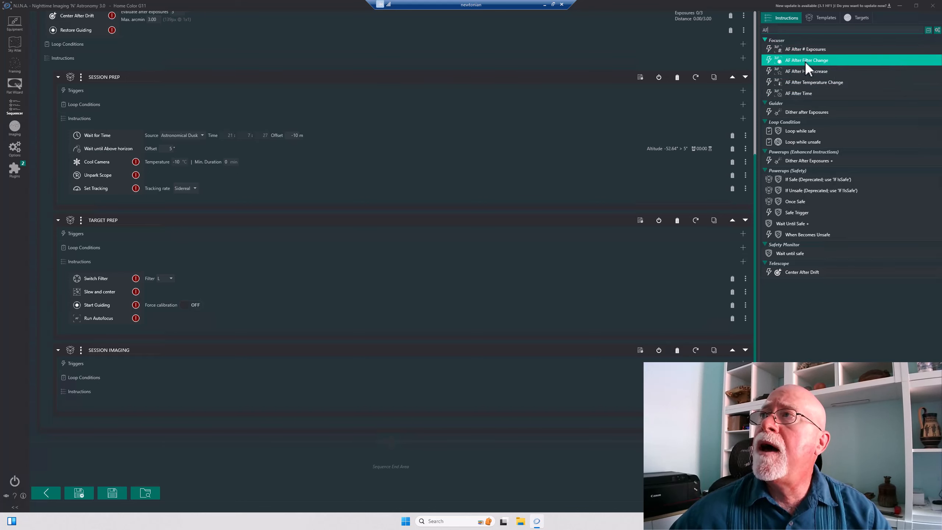
{"action": "left_click_drag", "start_coordinate": [805, 60], "coordinate": [688, 356]}
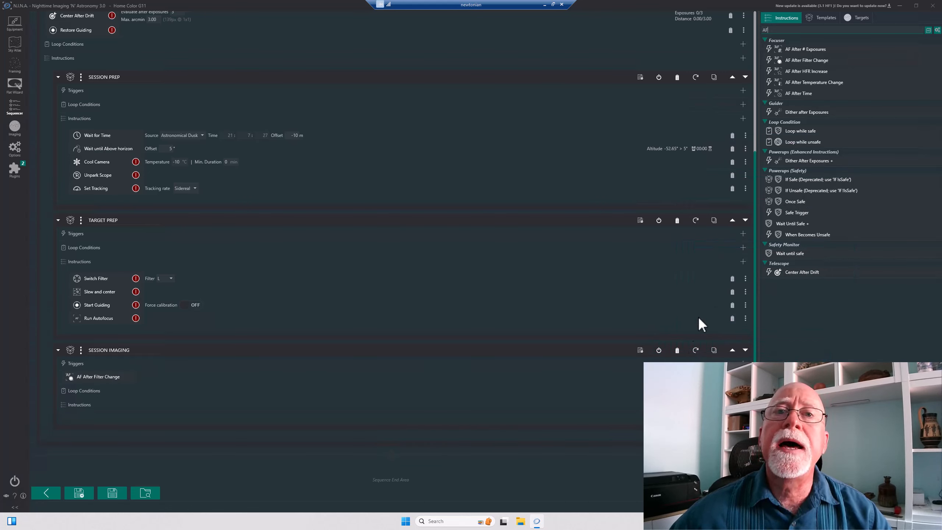
{"action": "left_click", "coordinate": [793, 31]}
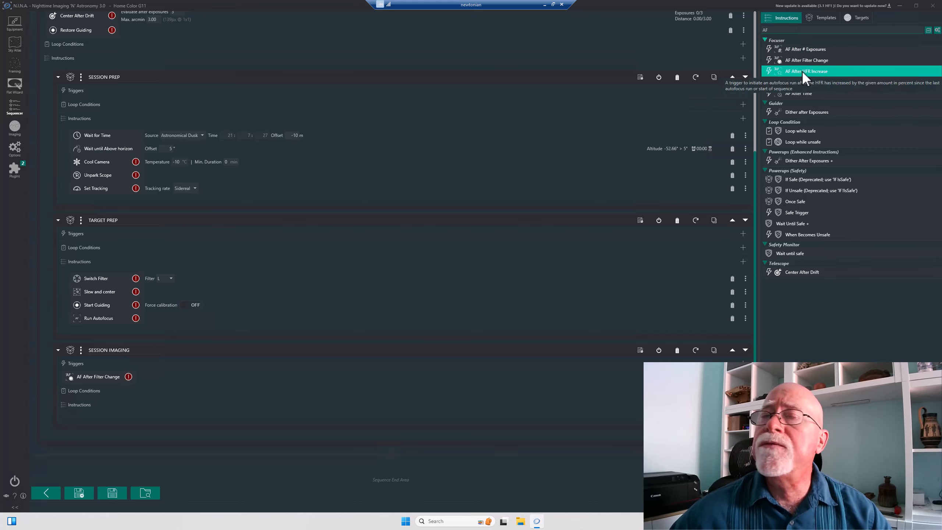
{"action": "left_click_drag", "start_coordinate": [802, 71], "coordinate": [815, 382]}
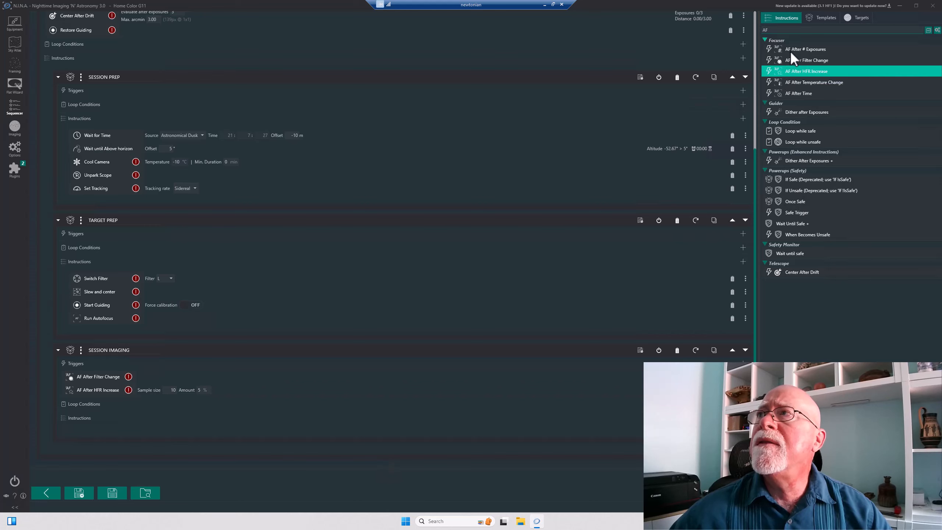
- Search the instructions for "dither" and add Dither after Exposures below AF After HFR Increase in the SESSION IMAGING triggers
{"action": "double_click", "coordinate": [784, 30]}
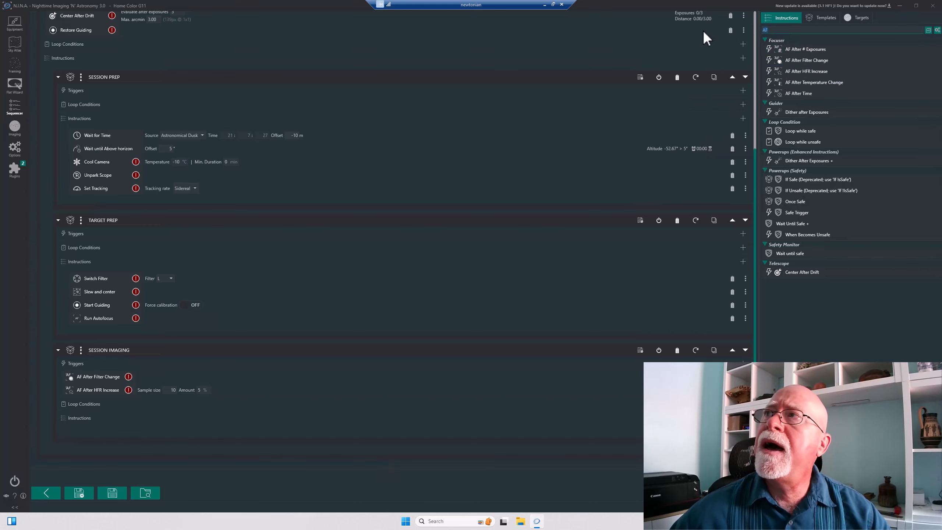
{"action": "type", "text": "dither"}
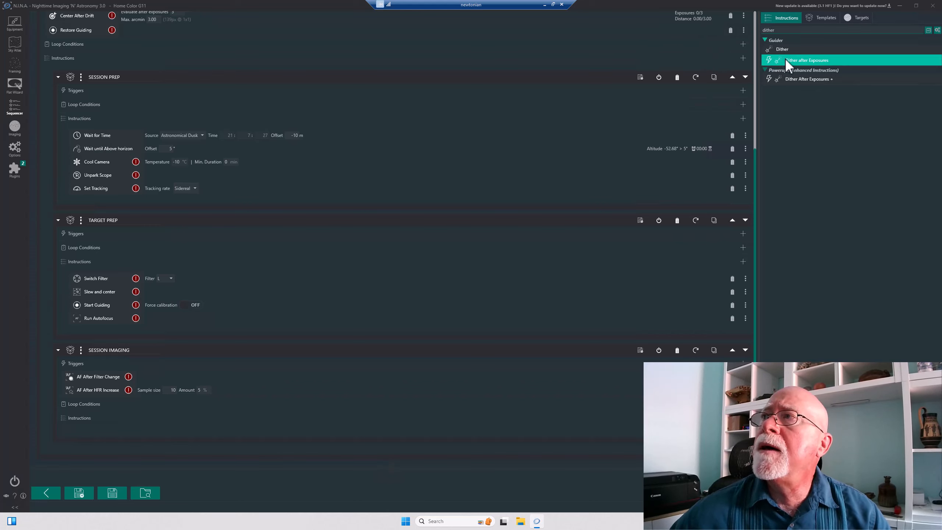
{"action": "left_click_drag", "start_coordinate": [790, 60], "coordinate": [738, 396]}
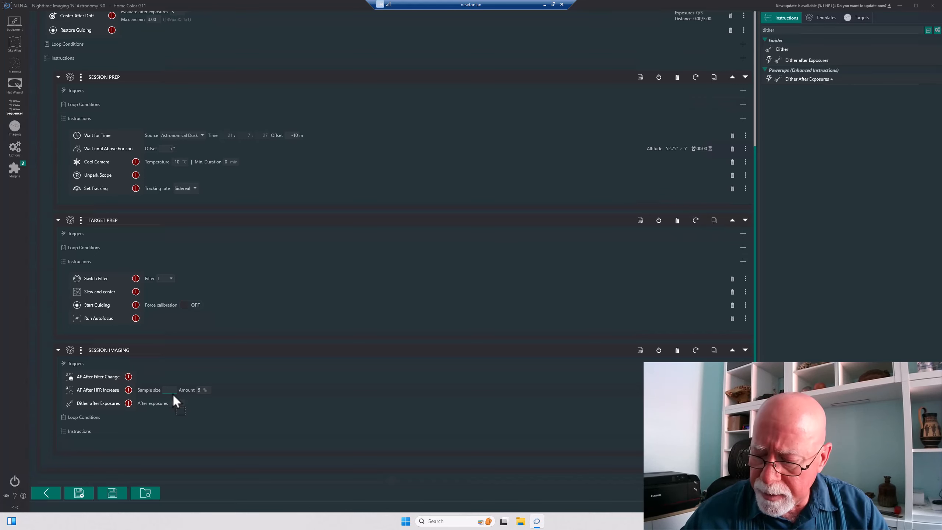
- Set AF After HFR Increase to a sample size of 4 and an amount of 10%, and Dither after Exposures to 3 exposures
{"action": "key", "text": "Delete"}
{"action": "key", "text": "Delete"}
{"action": "type", "text": "3"}
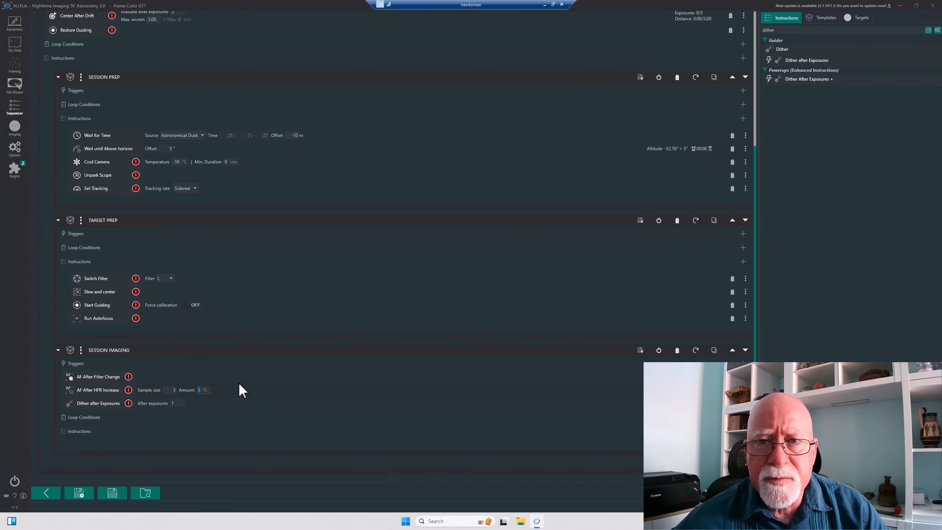
{"action": "type", "text": "10"}
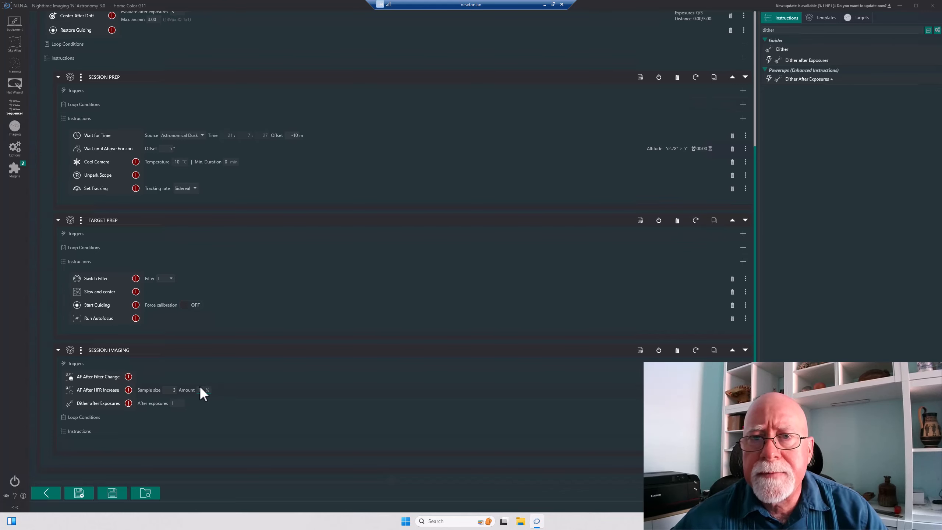
{"action": "left_click", "coordinate": [174, 391]}
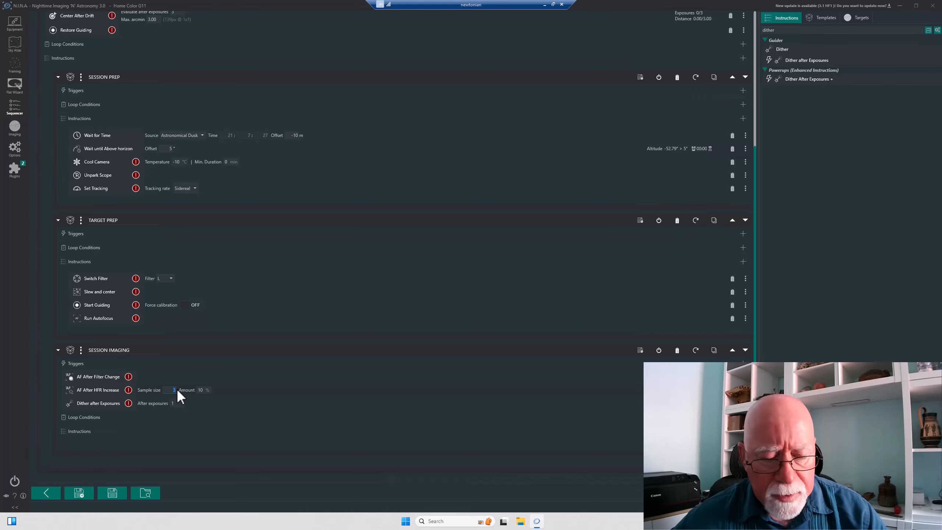
{"action": "type", "text": "4"}
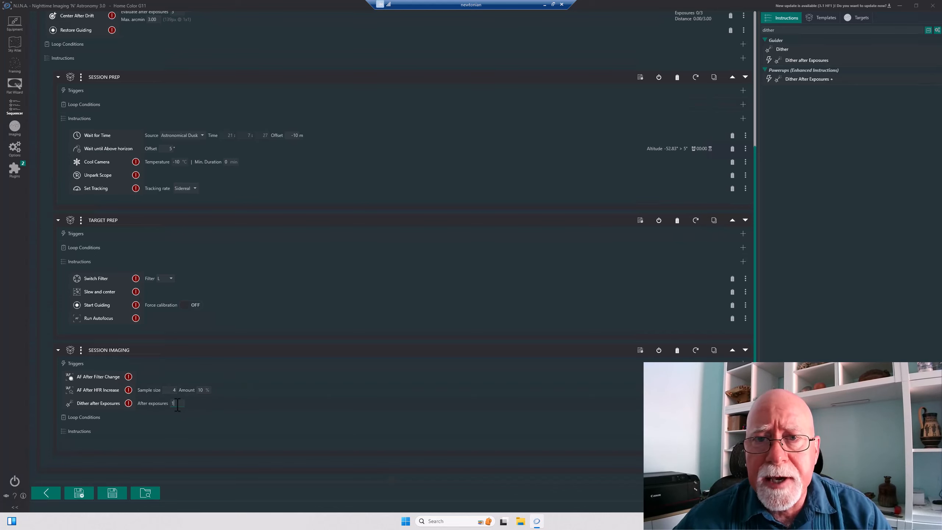
{"action": "type", "text": "3"}
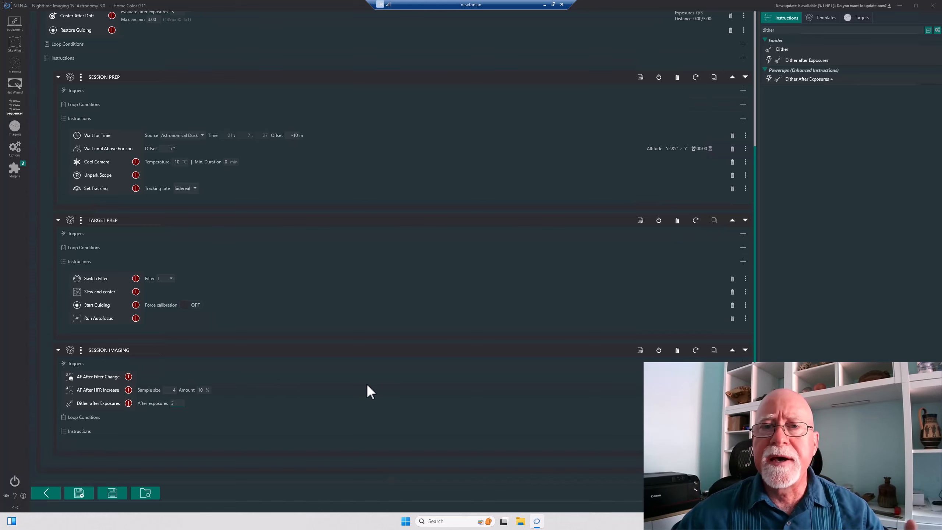
- Search the instructions for "loop" and add Loop Until Time and Loop while Altitude Above Horizon to the SESSION IMAGING loop conditions
{"action": "left_click", "coordinate": [789, 29]}
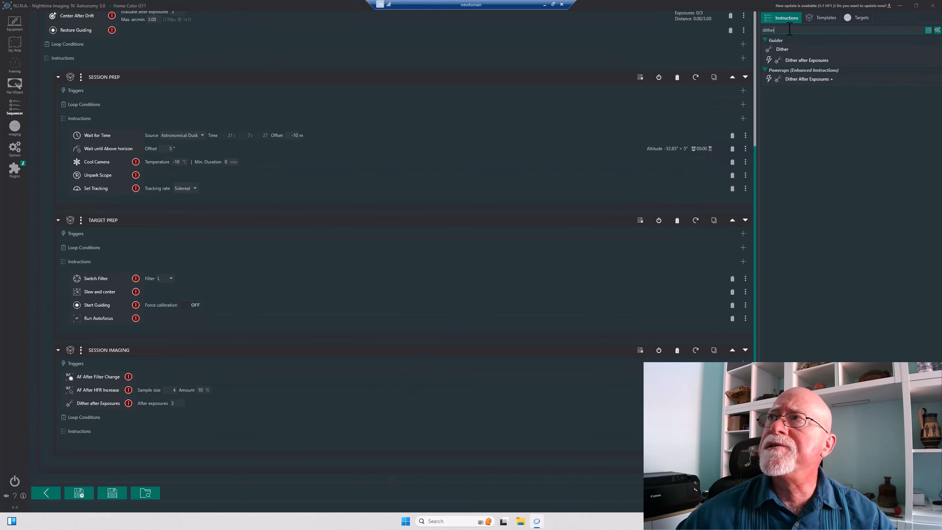
{"action": "left_click_drag", "start_coordinate": [789, 29], "coordinate": [748, 28]}
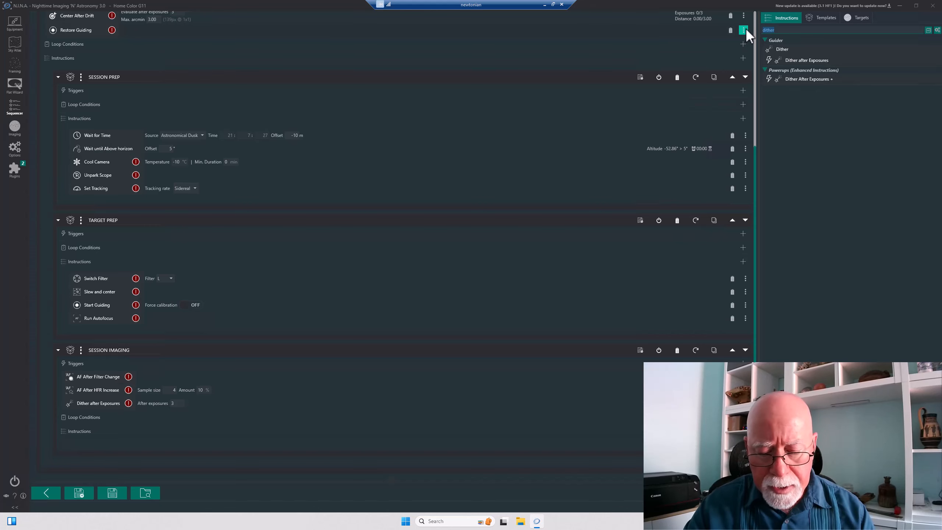
{"action": "type", "text": "loop"}
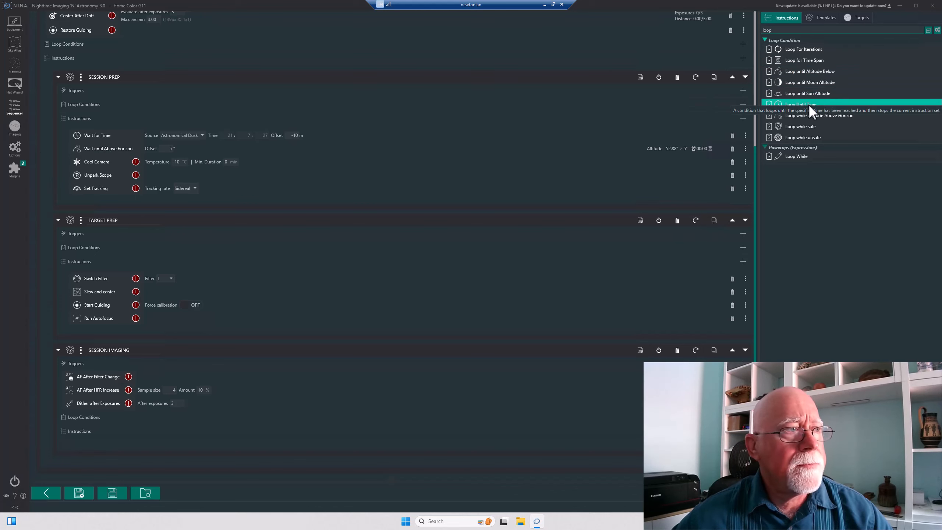
{"action": "left_click_drag", "start_coordinate": [808, 104], "coordinate": [616, 419]}
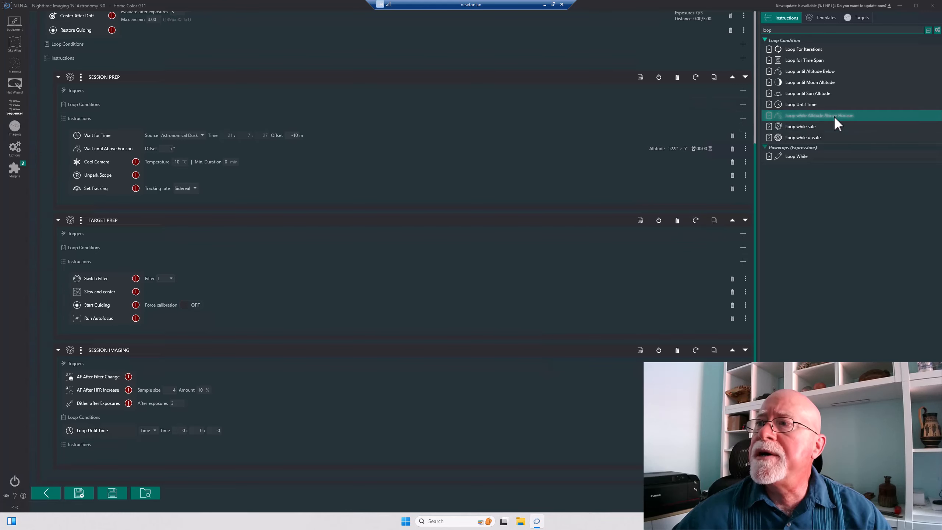
{"action": "left_click_drag", "start_coordinate": [834, 116], "coordinate": [687, 436]}
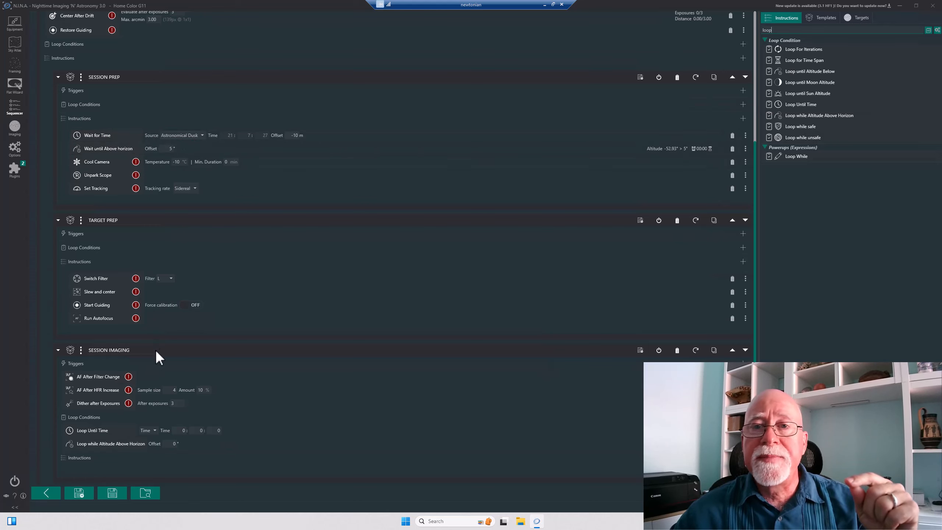
- Set Loop Until Time to Astronomical Dawn and the Loop while Altitude Above Horizon offset to 5°
{"action": "left_click", "coordinate": [154, 431]}
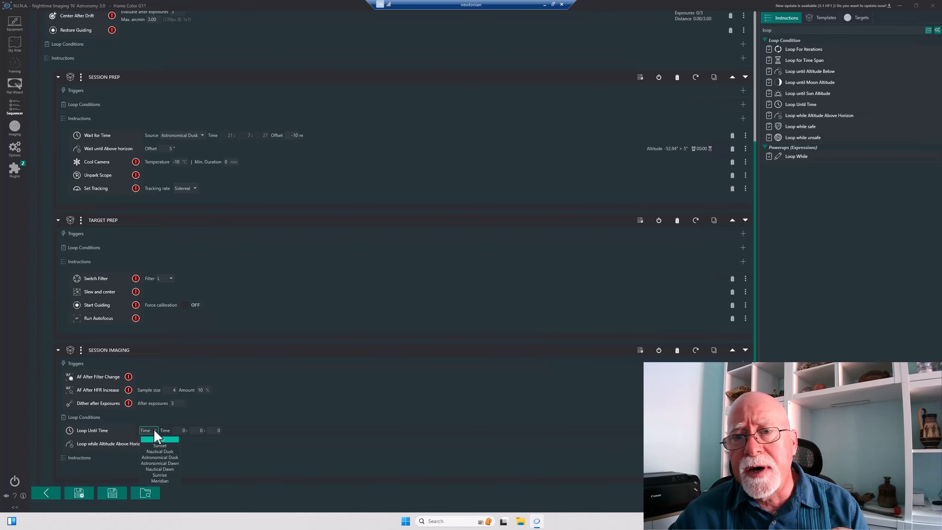
{"action": "left_click", "coordinate": [159, 463]}
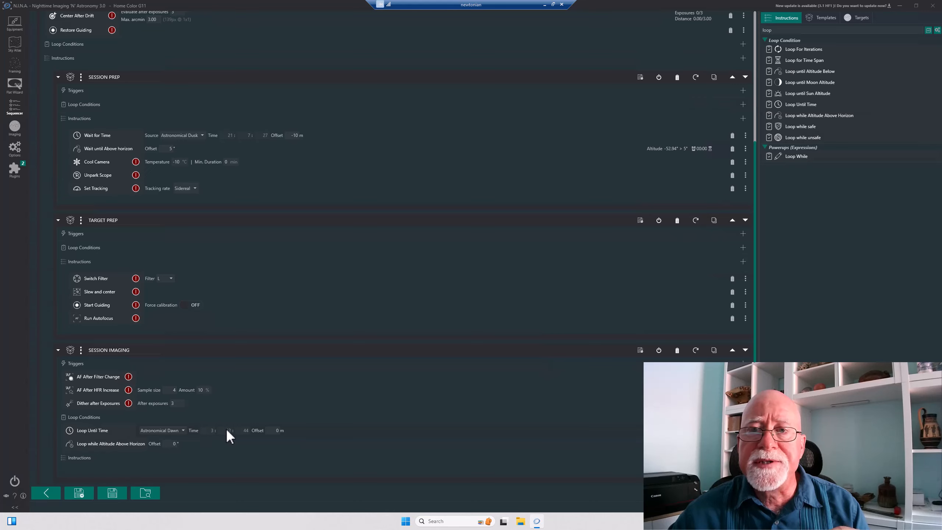
{"action": "left_click", "coordinate": [276, 430]}
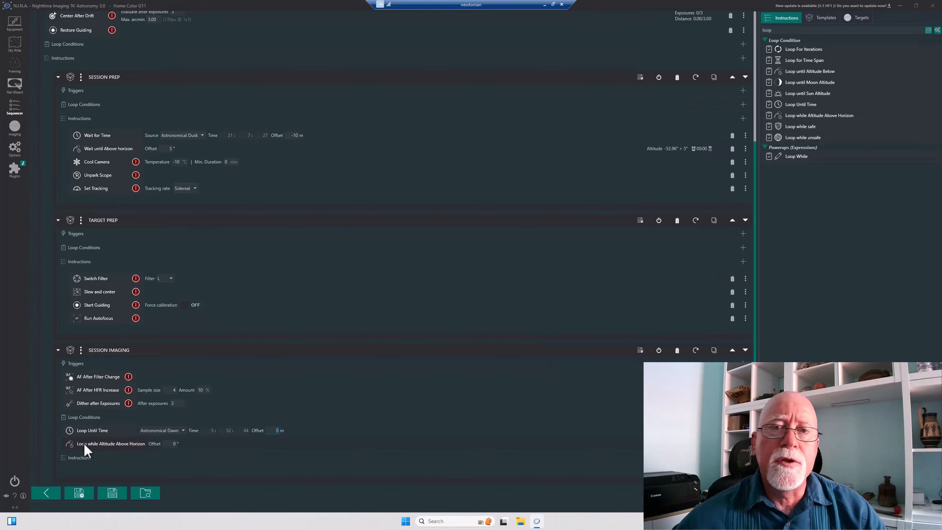
{"action": "left_click", "coordinate": [175, 443]}
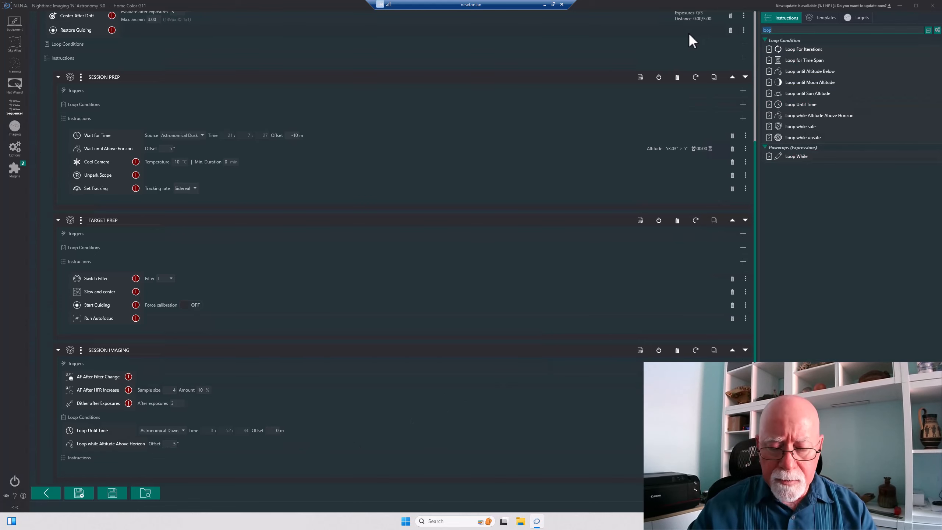
- Search the instructions for "smart" and add Smart Exposure to the SESSION IMAGING instructions
{"action": "type", "text": "smart"}
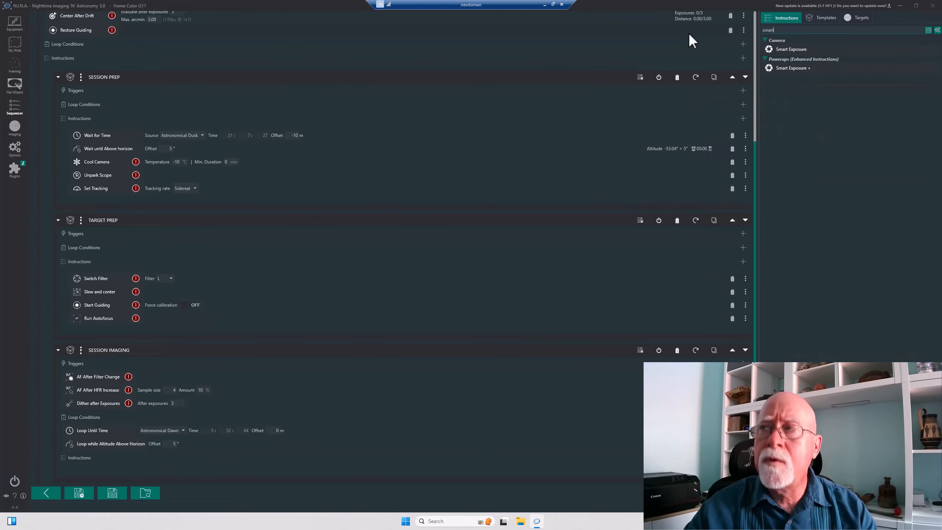
{"action": "left_click", "coordinate": [799, 51]}
{"action": "left_click_drag", "start_coordinate": [800, 50], "coordinate": [336, 462]}
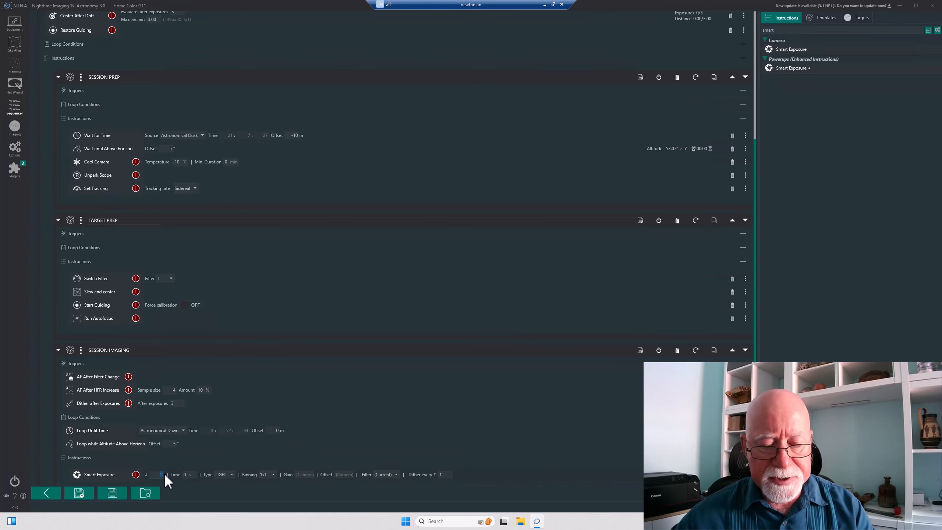
- Set the Smart Exposure to 6 exposures of 300 s with filter H and dither every 0
{"action": "type", "text": "6"}
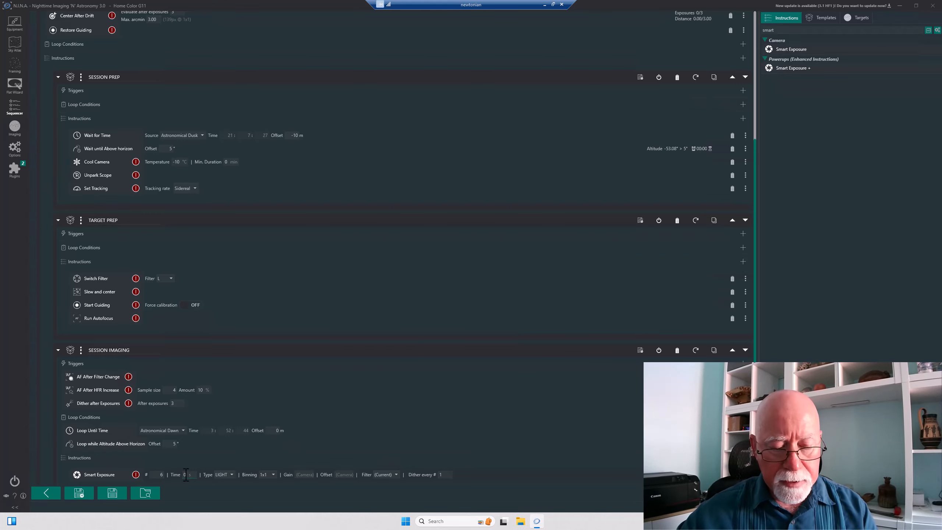
{"action": "type", "text": "300"}
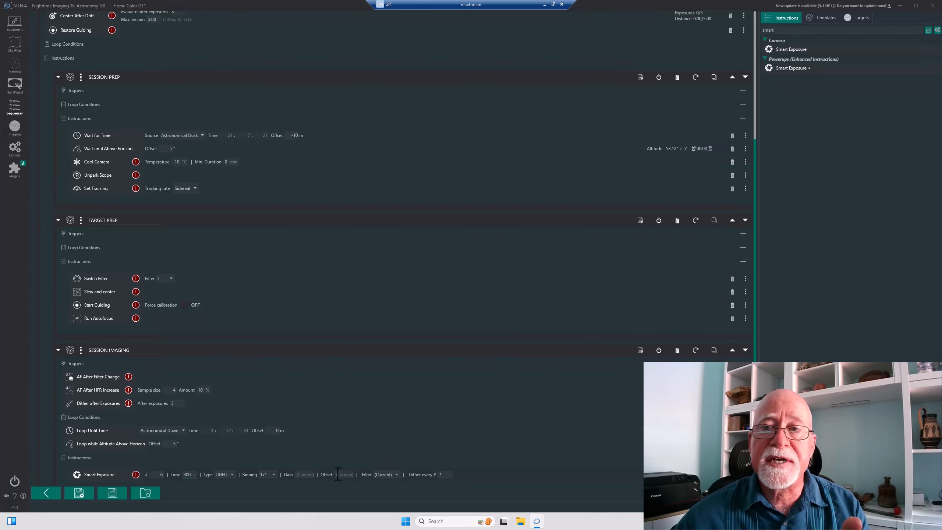
{"action": "left_click", "coordinate": [396, 473]}
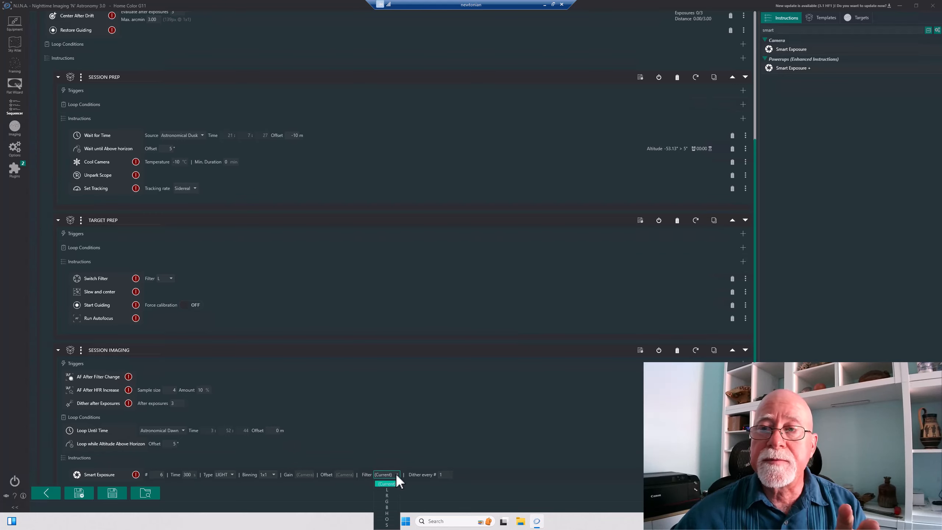
{"action": "left_click", "coordinate": [391, 513]}
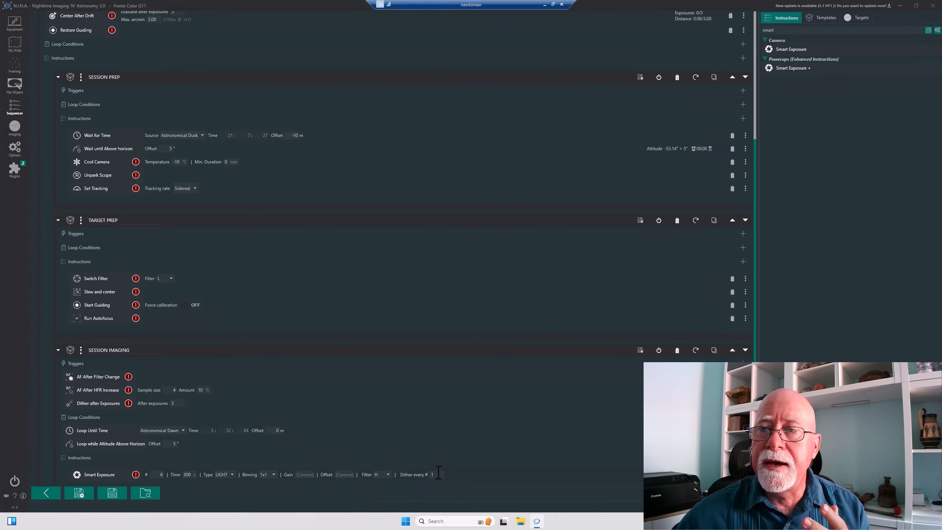
{"action": "type", "text": "0"}
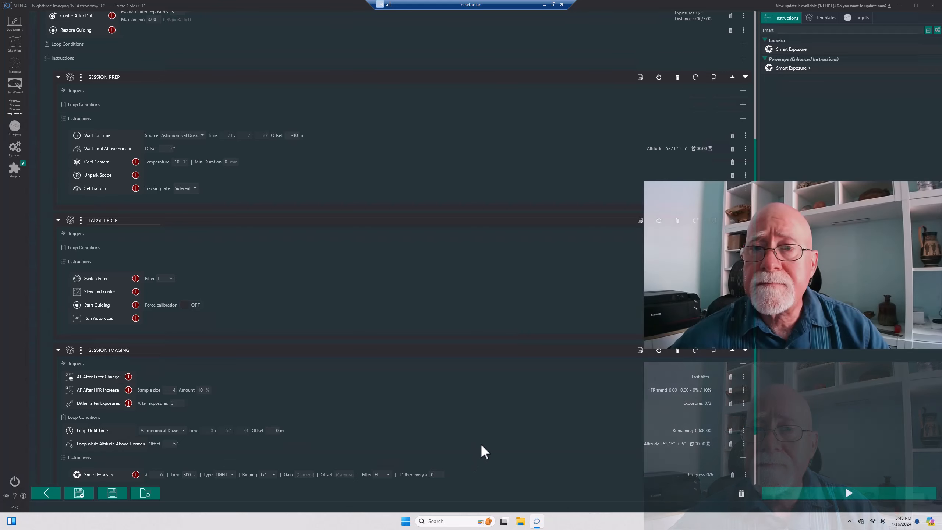
- Duplicate the H-filter Smart Exposure in SESSION IMAGING and set the copy's filter to O
{"action": "scroll", "coordinate": [485, 442], "scroll_direction": "down", "scroll_amount": 2}
{"action": "scroll", "coordinate": [484, 442], "scroll_direction": "down", "scroll_amount": 1}
{"action": "scroll", "coordinate": [524, 394], "scroll_direction": "down", "scroll_amount": 1}
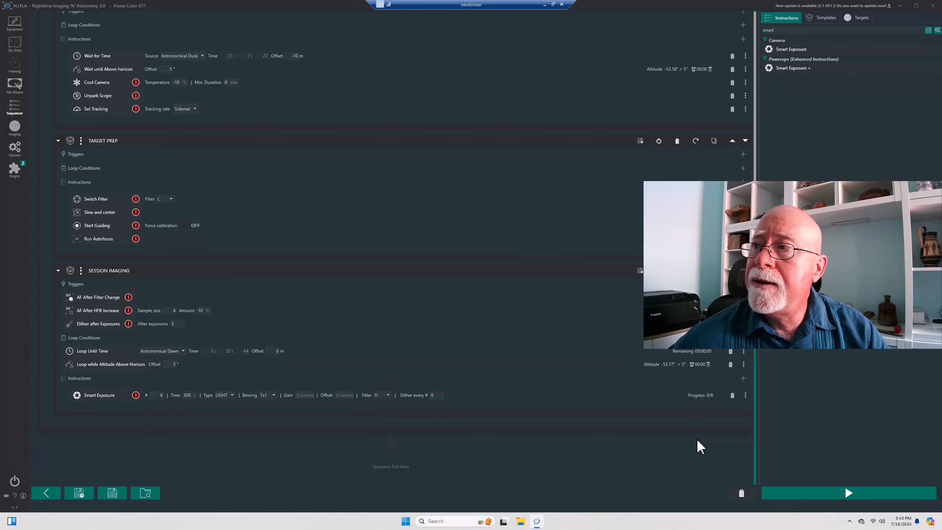
{"action": "left_click", "coordinate": [745, 395]}
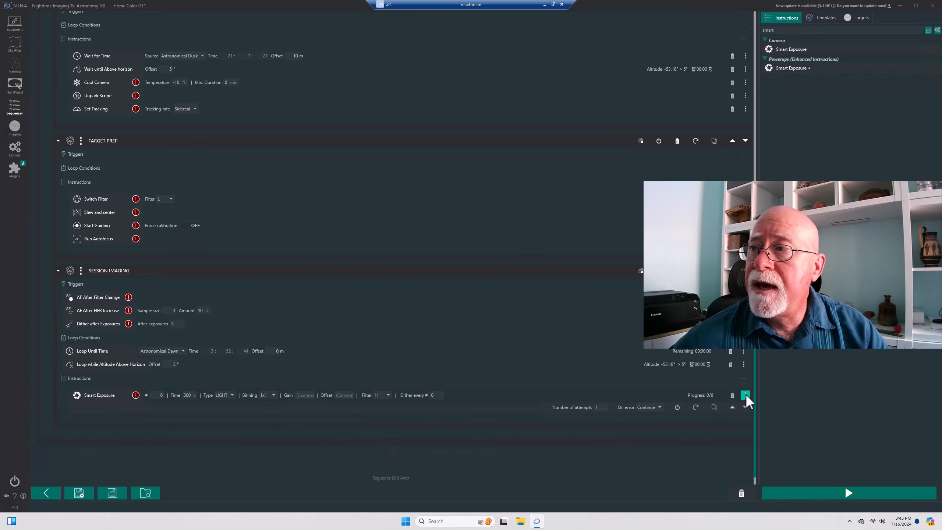
{"action": "left_click", "coordinate": [714, 407]}
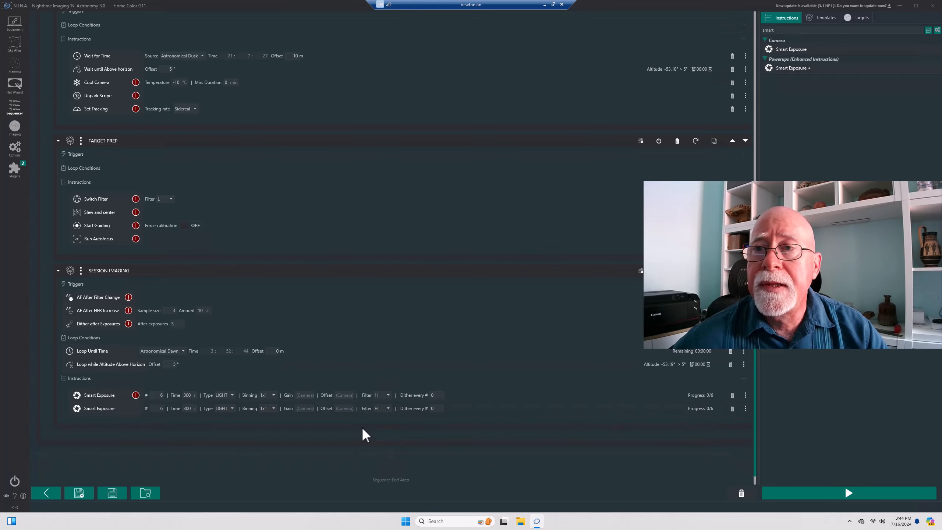
{"action": "left_click", "coordinate": [388, 408]}
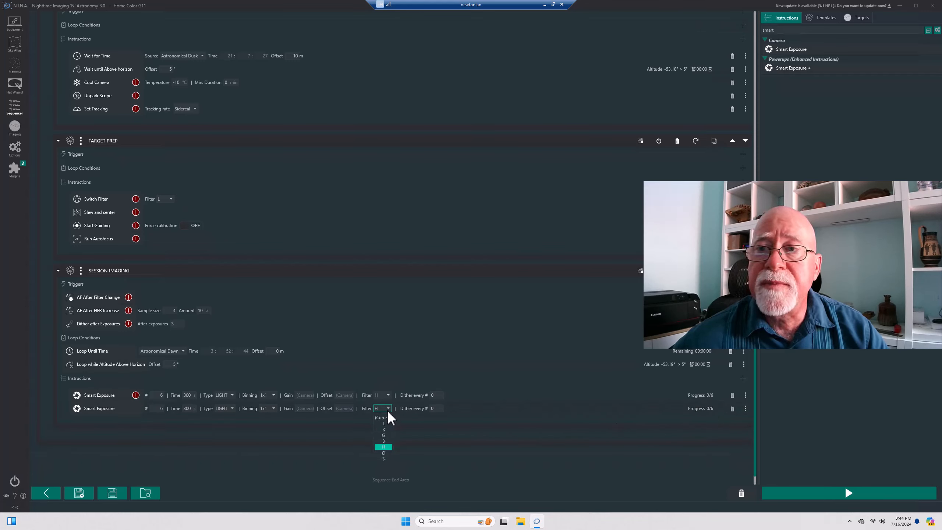
{"action": "left_click", "coordinate": [384, 452]}
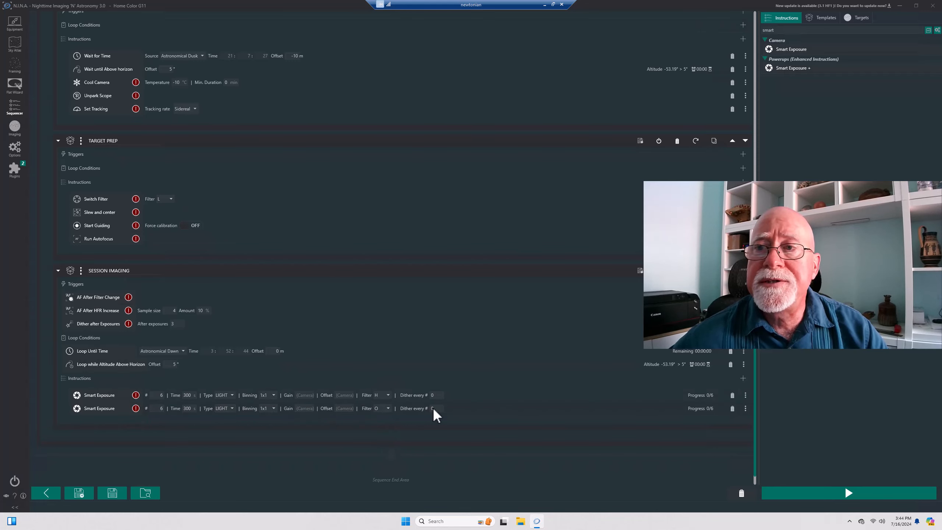
- Duplicate the O-filter Smart Exposure in SESSION IMAGING and set the copy's filter to S
{"action": "left_click", "coordinate": [745, 409]}
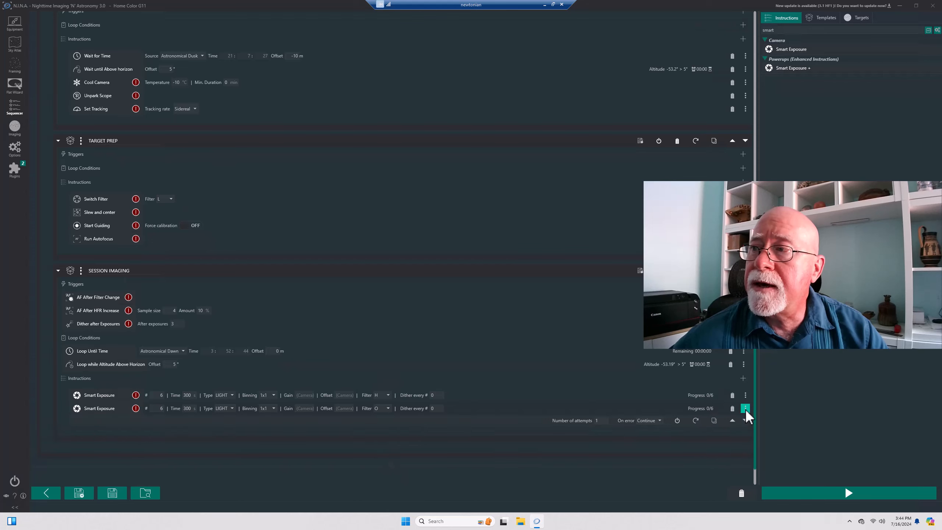
{"action": "left_click", "coordinate": [714, 422]}
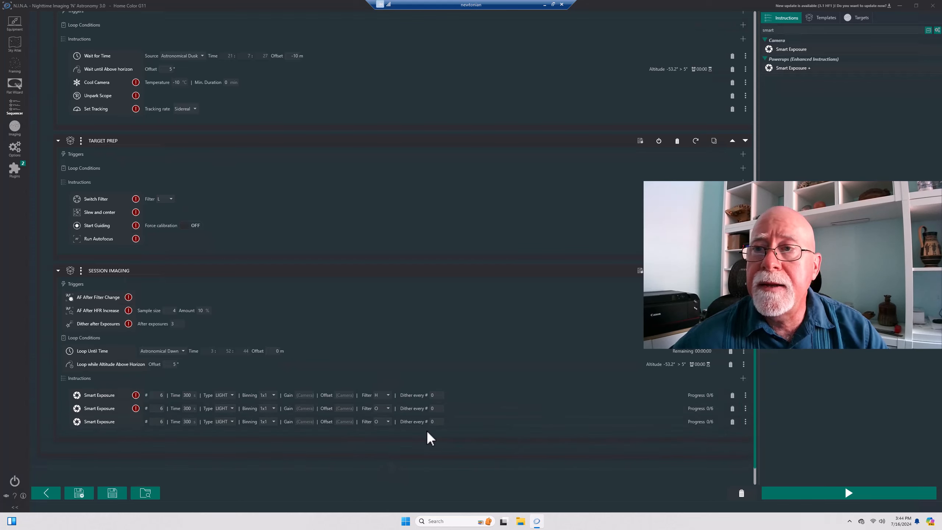
{"action": "left_click", "coordinate": [388, 422]}
{"action": "left_click", "coordinate": [384, 471]}
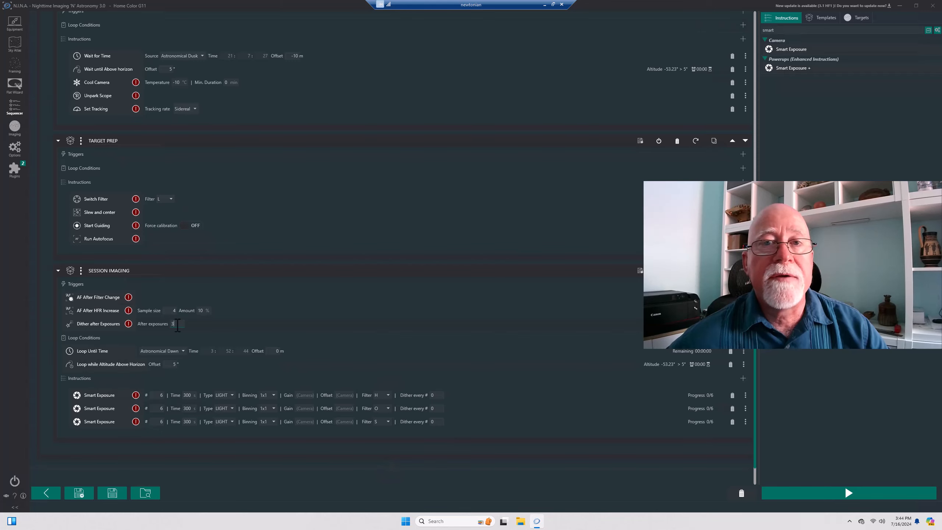
- Set the Dither after Exposures trigger in SESSION IMAGING to dither after 6 exposures
{"action": "key", "text": "BackSpace"}
{"action": "type", "text": "6"}
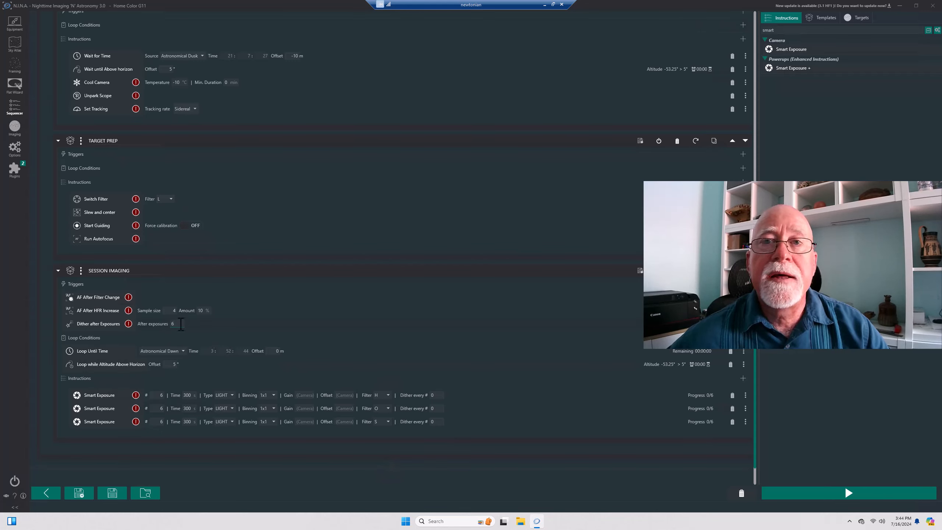
{"action": "key", "text": "shift+Home"}
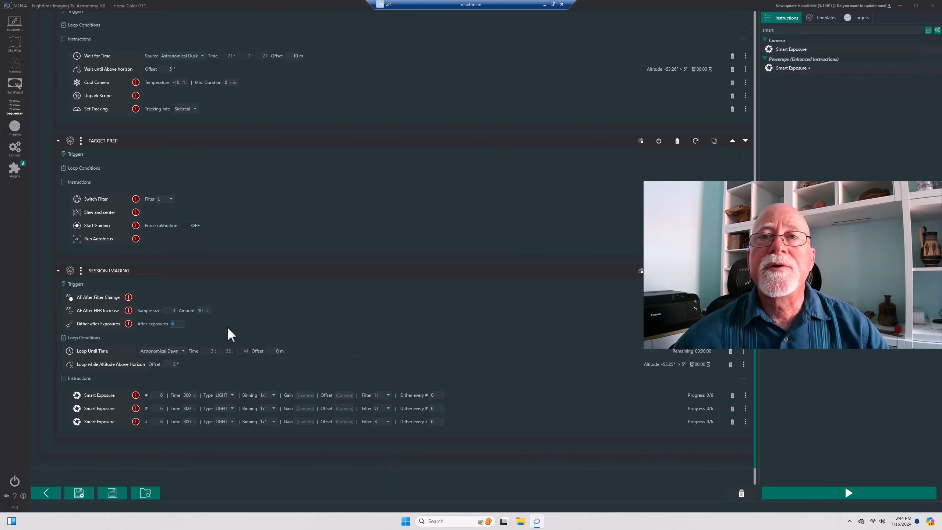
{"action": "left_click", "coordinate": [172, 311]}
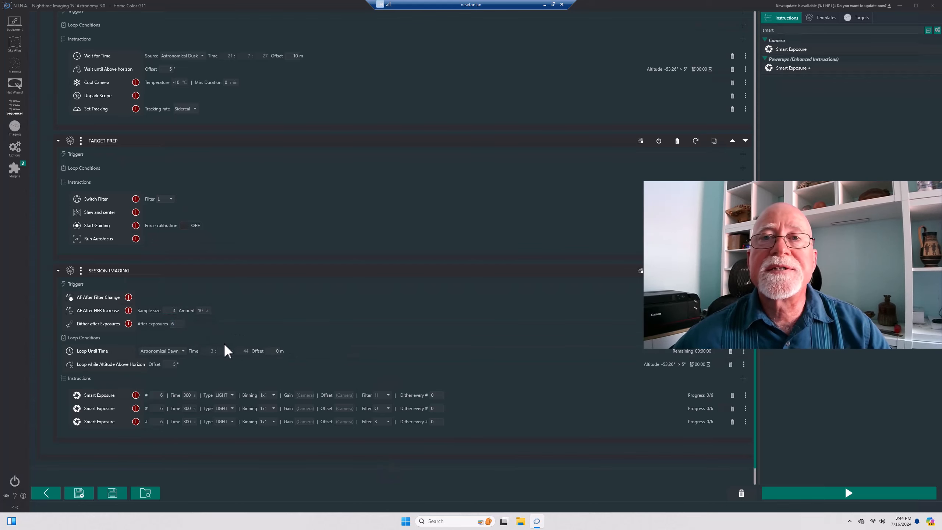
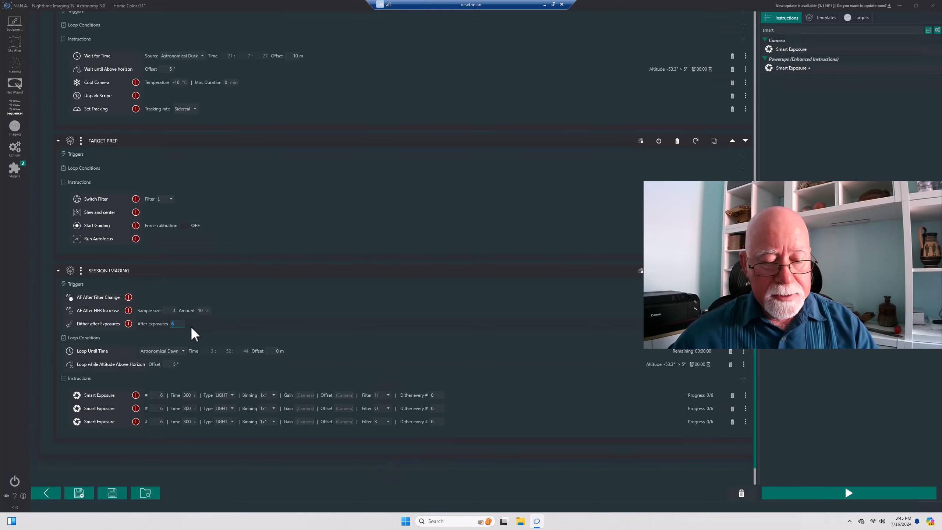
{"action": "type", "text": "3"}
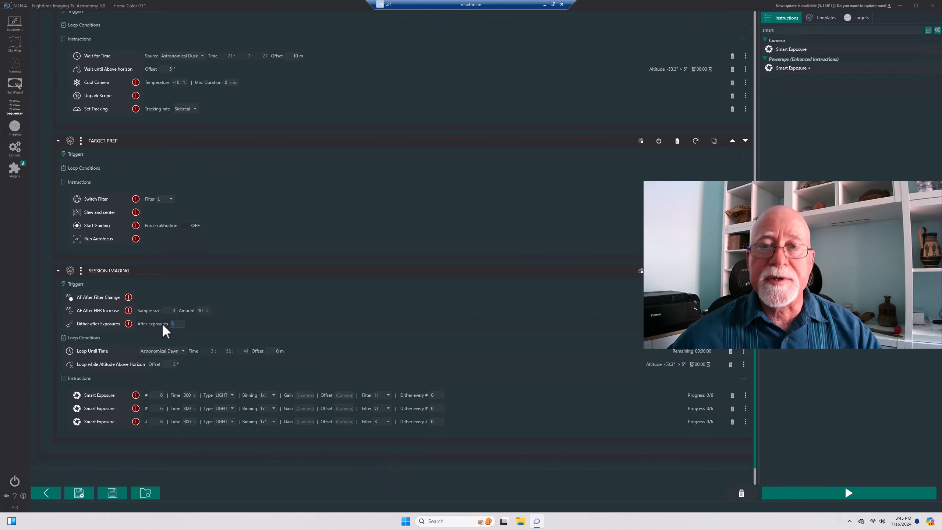
{"action": "type", "text": "6"}
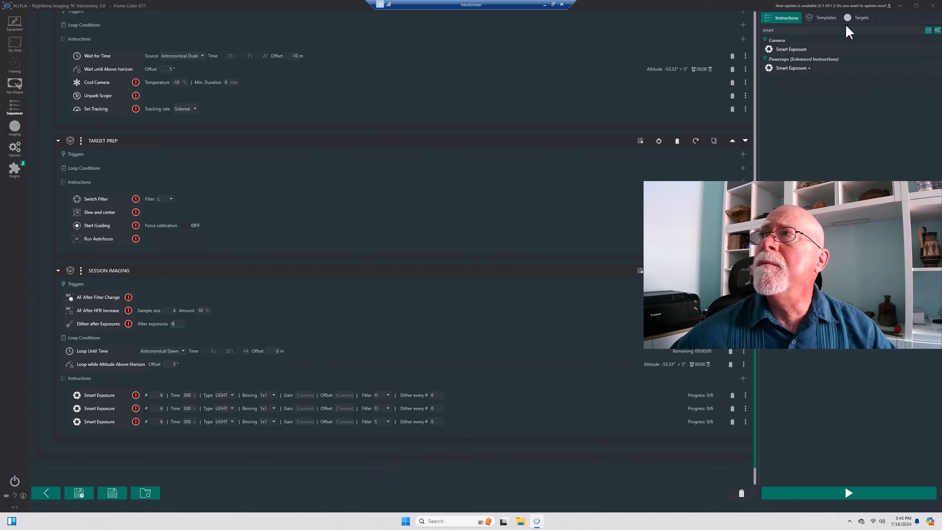
- Clear the instruction search and add a Parallel Instruction Set below SESSION IMAGING
{"action": "double_click", "coordinate": [784, 30]}
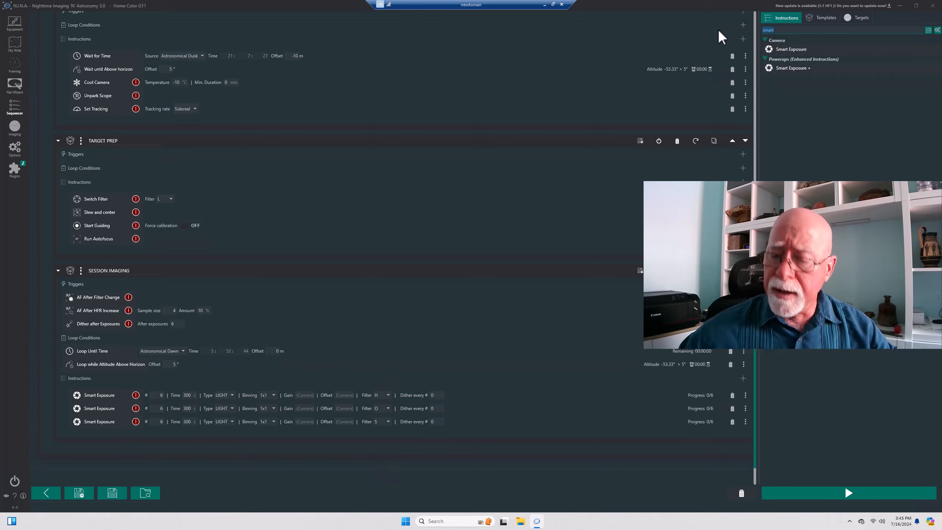
{"action": "key", "text": "BackSpace"}
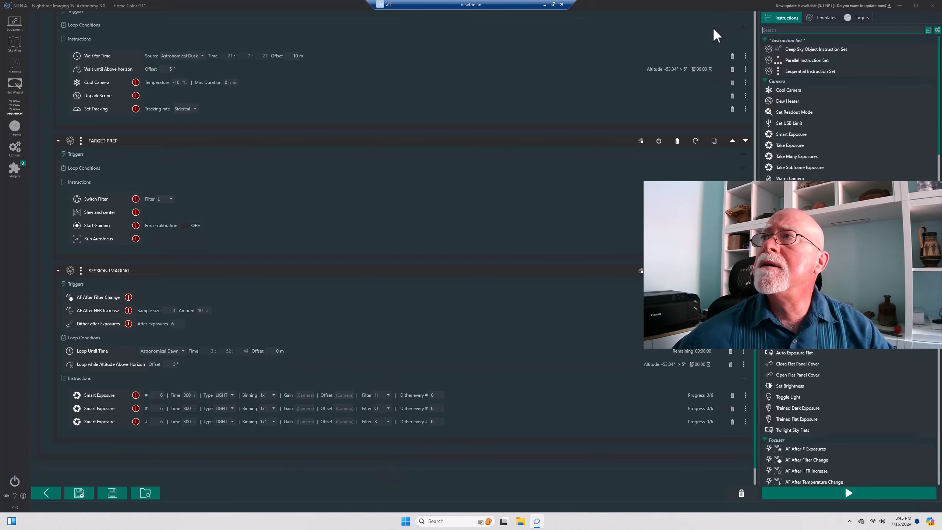
{"action": "left_click_drag", "start_coordinate": [787, 74], "coordinate": [649, 444]}
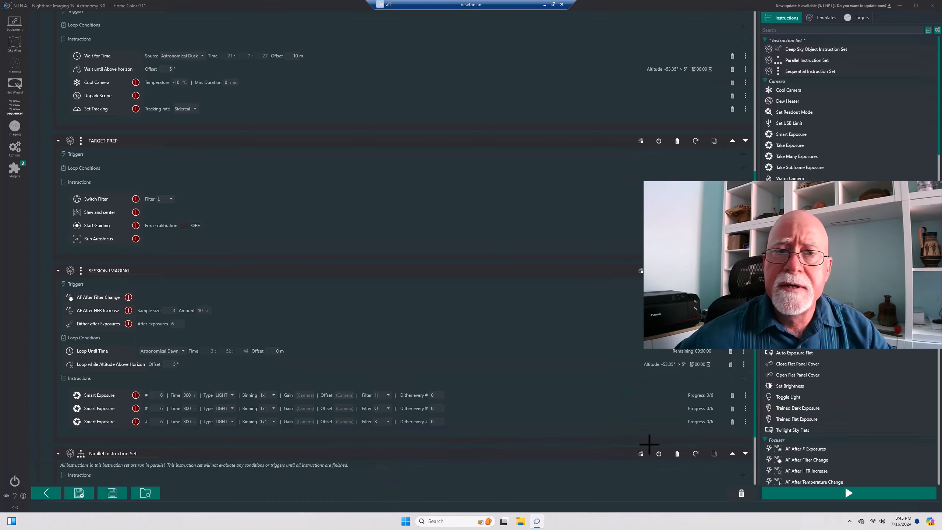
{"action": "scroll", "coordinate": [285, 442], "scroll_direction": "down", "scroll_amount": 2}
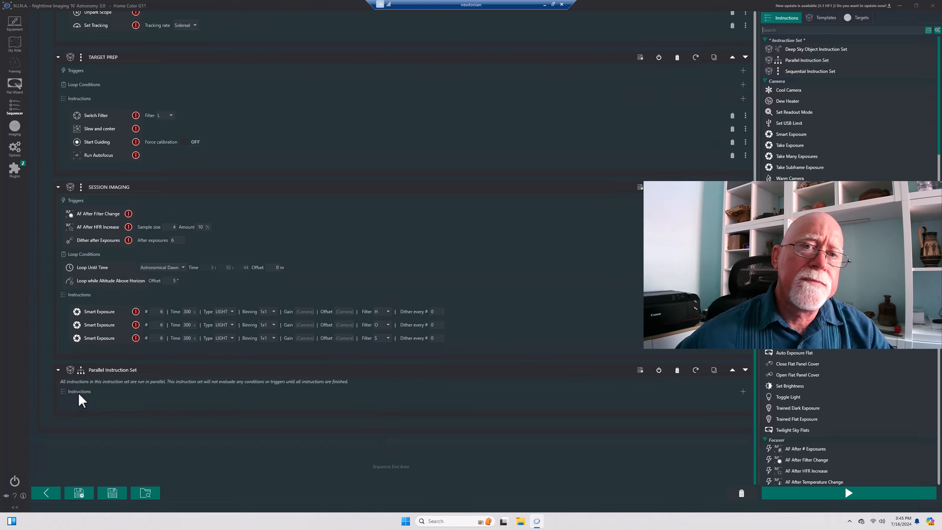
- Search the instructions for "stop" and "park", adding Stop Guiding and Park Scope to the Parallel Instruction Set
{"action": "left_click", "coordinate": [776, 31]}
{"action": "type", "text": "stop"}
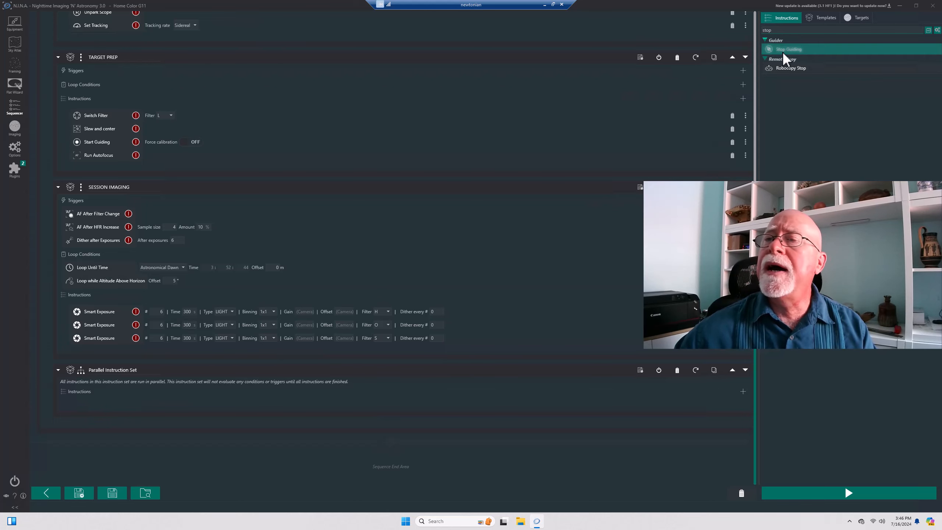
{"action": "left_click_drag", "start_coordinate": [786, 56], "coordinate": [447, 400]}
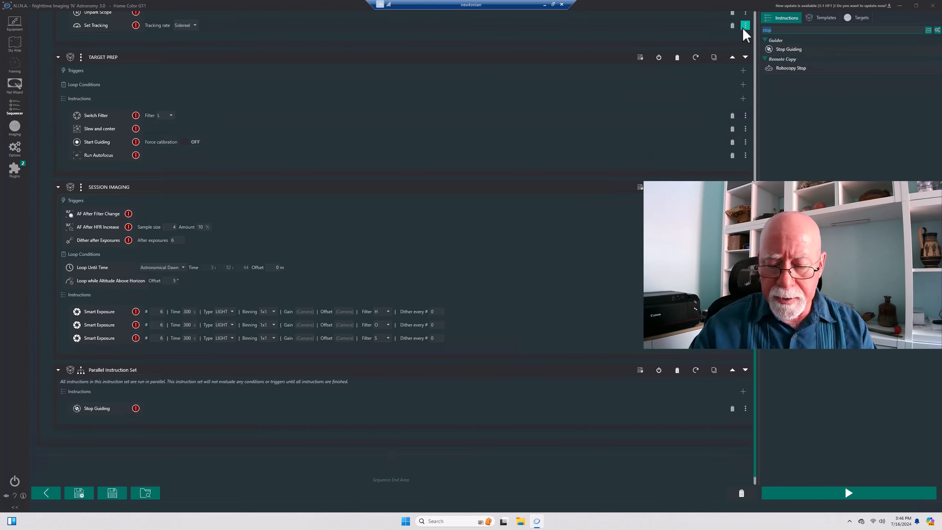
{"action": "type", "text": "park"}
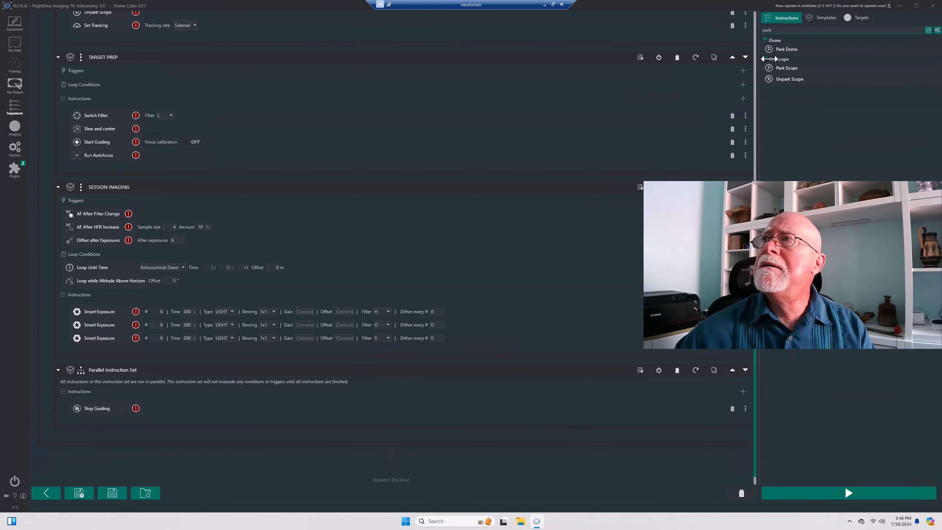
{"action": "left_click_drag", "start_coordinate": [781, 67], "coordinate": [644, 411]}
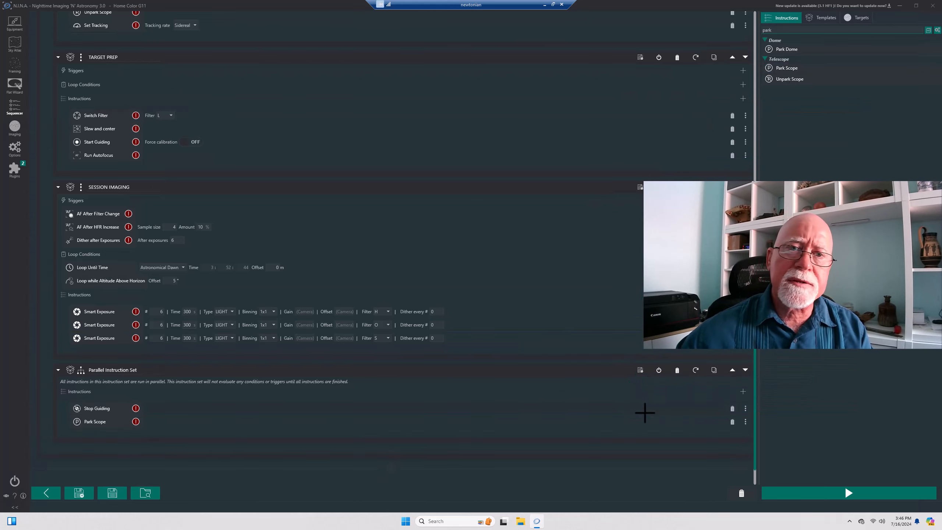
- Search the instructions for "warm" and add Warm Camera below Park Scope in the Parallel Instruction Set
{"action": "double_click", "coordinate": [794, 29]}
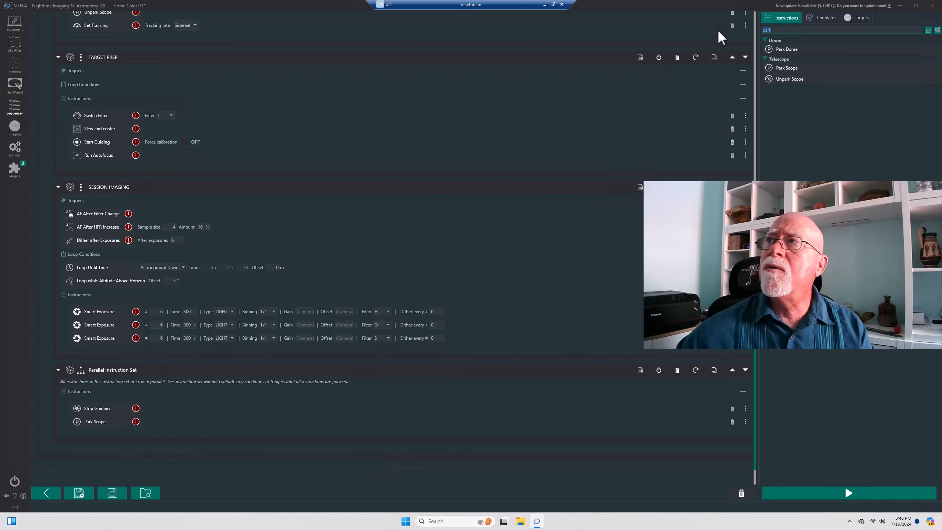
{"action": "type", "text": "warm"}
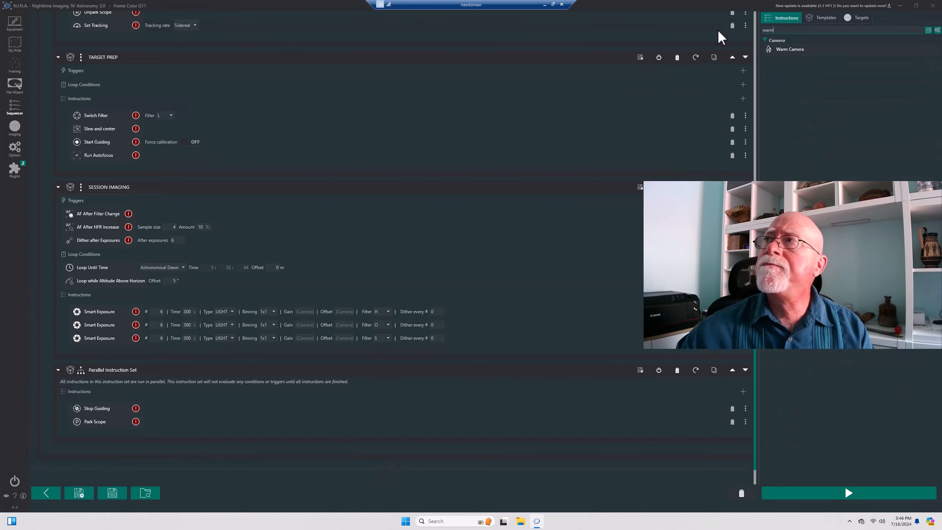
{"action": "mouse_move", "coordinate": [793, 50]}
{"action": "left_mouse_down"}
{"action": "mouse_move", "coordinate": [630, 269]}
{"action": "mouse_move", "coordinate": [644, 430]}
{"action": "left_mouse_up"}
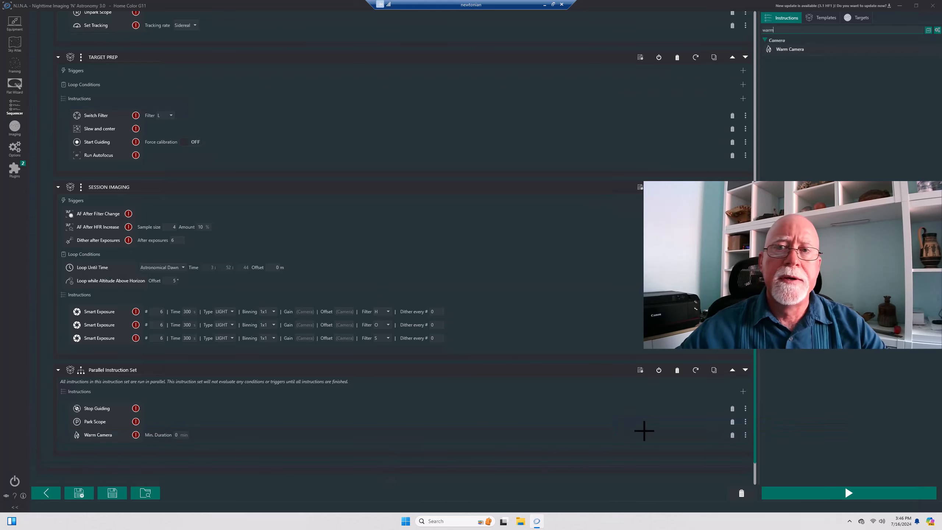
- Rename the Parallel Instruction Set to SESSION WRAP UP
{"action": "left_click", "coordinate": [148, 370]}
{"action": "left_click_drag", "start_coordinate": [148, 369], "coordinate": [67, 369]}
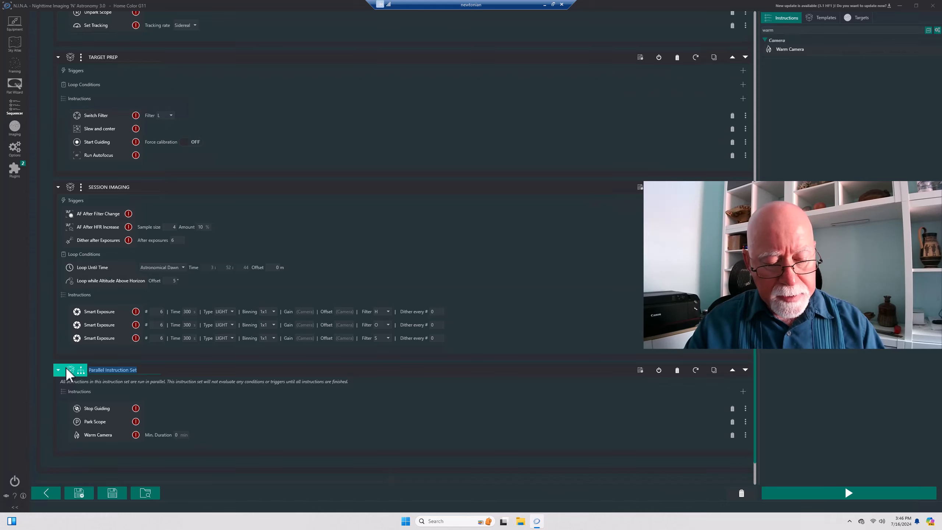
{"action": "type", "text": "SESSION"}
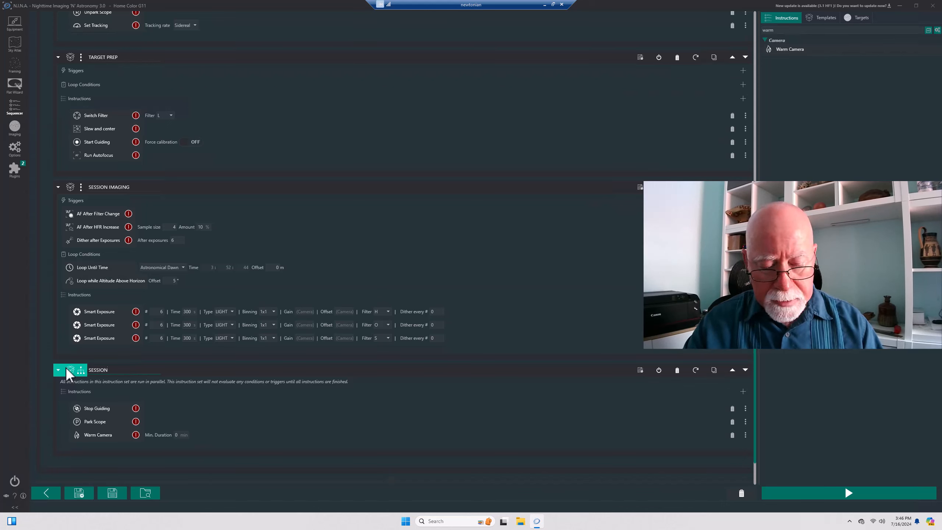
{"action": "type", "text": " WRAPUP"}
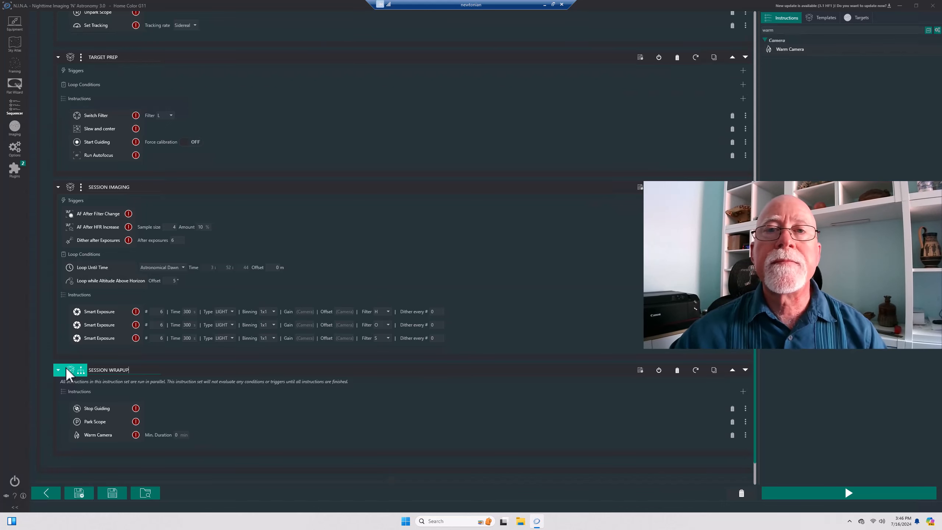
{"action": "key", "text": "BackSpace"}
{"action": "key", "text": "BackSpace"}
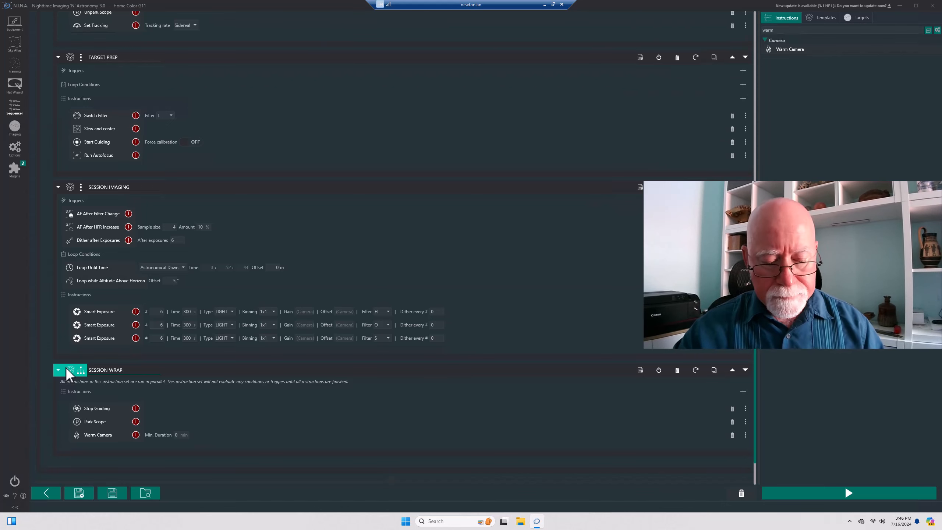
{"action": "type", "text": "U"}
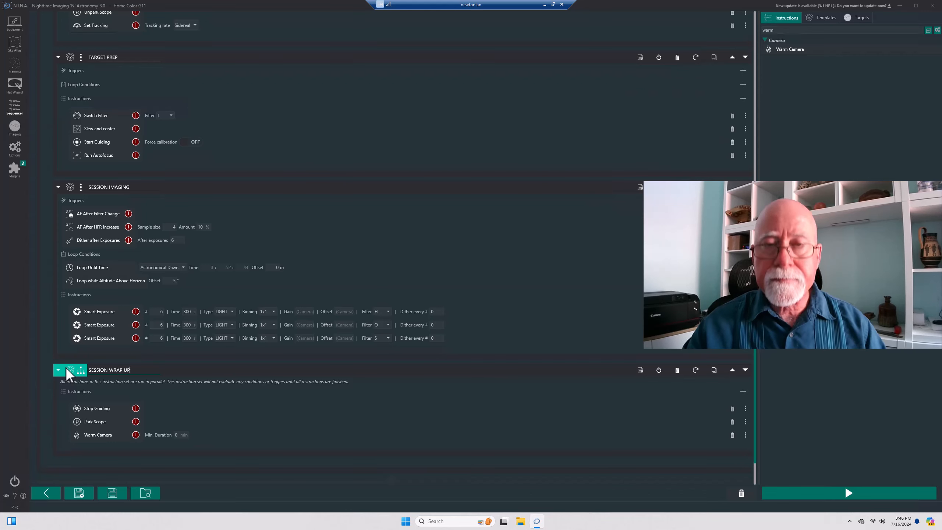
{"action": "type", "text": "P"}
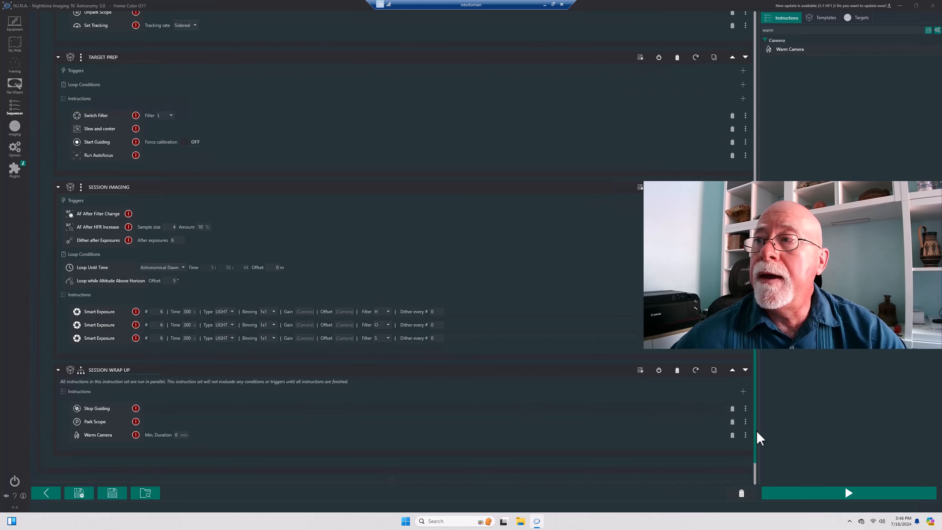
- Delete Warm Camera from SESSION WRAP UP and add the instruction back below Park Scope
{"action": "left_click", "coordinate": [731, 435]}
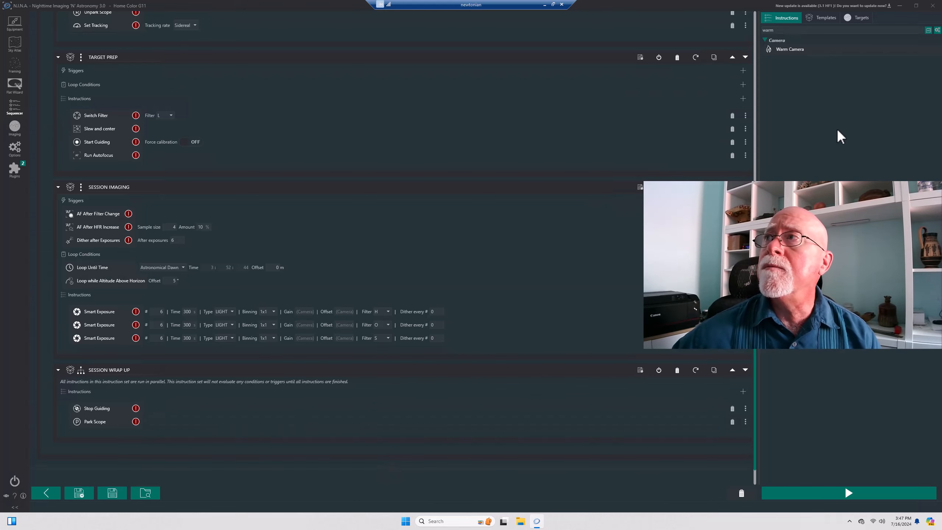
{"action": "left_click_drag", "start_coordinate": [798, 50], "coordinate": [715, 431]}
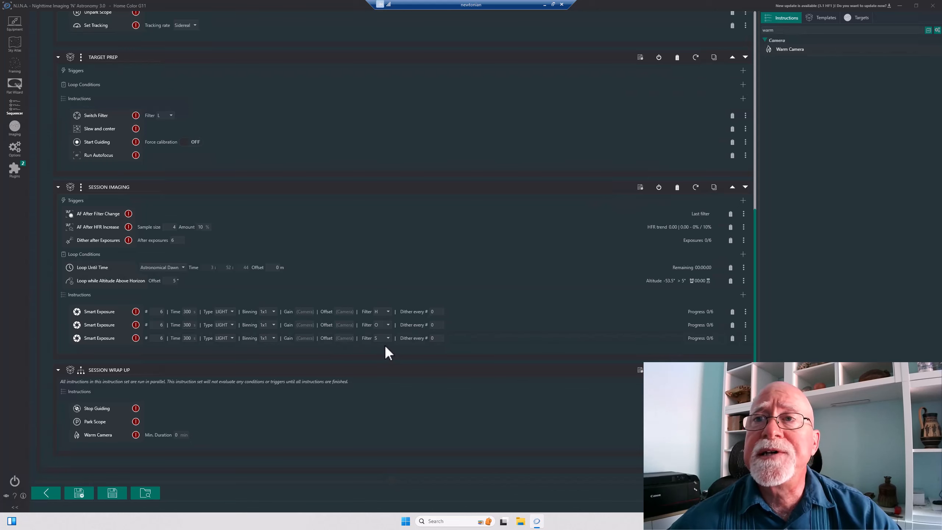
- Review the whole SHO IMAGING sequence, from its target and triggers through the prep, imaging and wrap-up sets
{"action": "scroll", "coordinate": [384, 345], "scroll_direction": "up", "scroll_amount": 9}
{"action": "scroll", "coordinate": [385, 345], "scroll_direction": "up", "scroll_amount": 2}
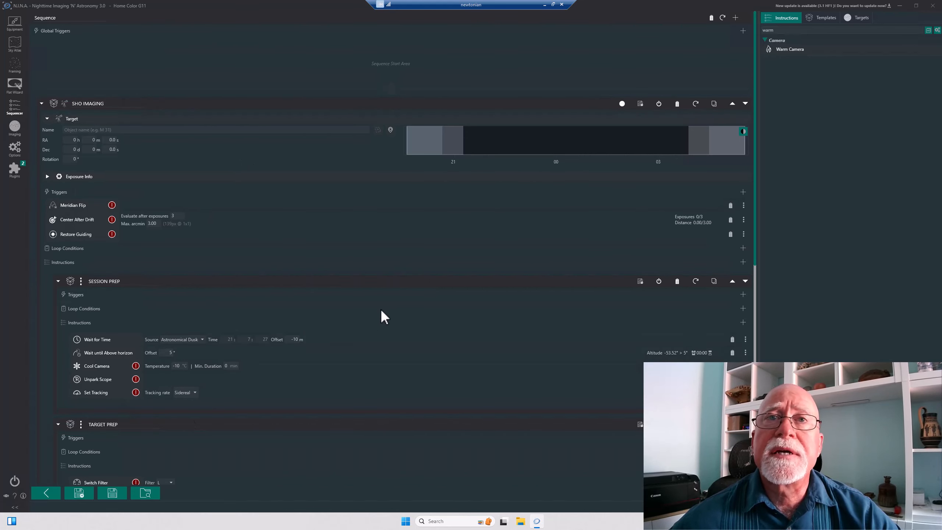
{"action": "scroll", "coordinate": [410, 313], "scroll_direction": "down", "scroll_amount": 2}
{"action": "scroll", "coordinate": [415, 319], "scroll_direction": "down", "scroll_amount": 2}
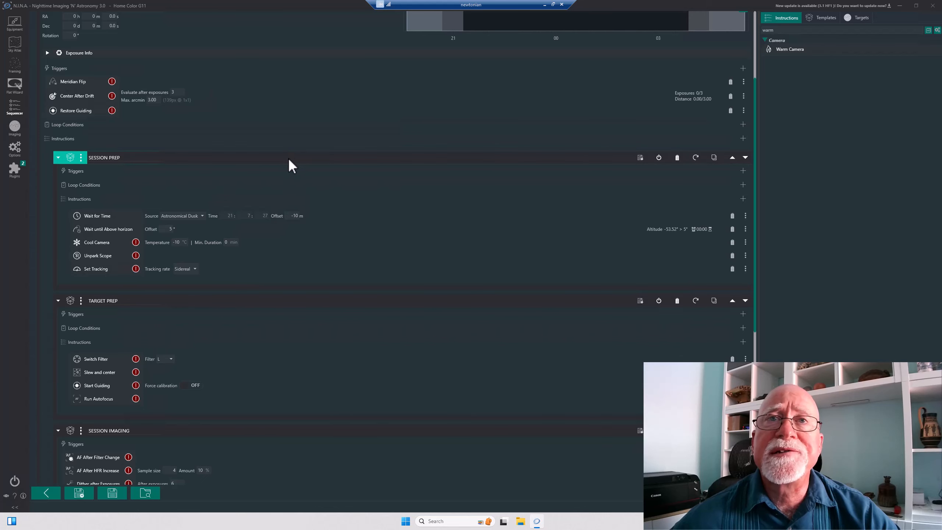
{"action": "scroll", "coordinate": [329, 300], "scroll_direction": "down", "scroll_amount": 4}
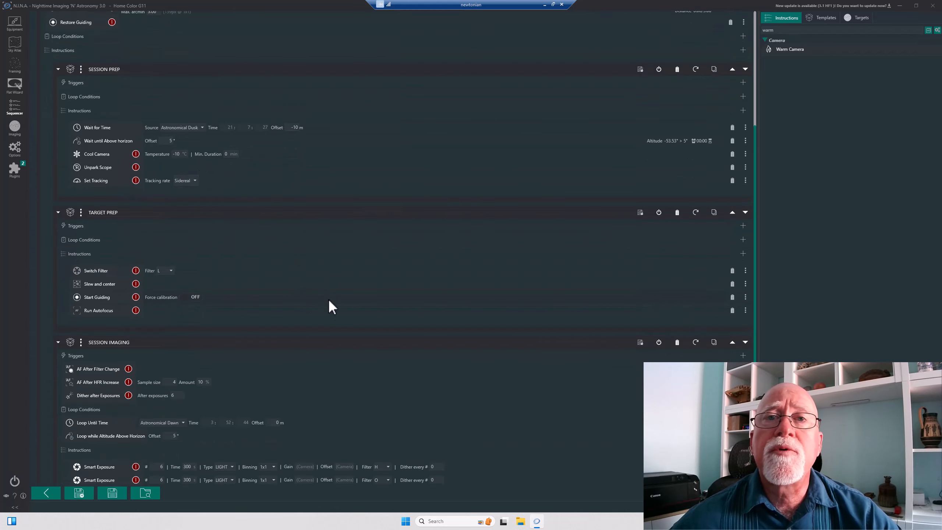
{"action": "scroll", "coordinate": [319, 289], "scroll_direction": "down", "scroll_amount": 4}
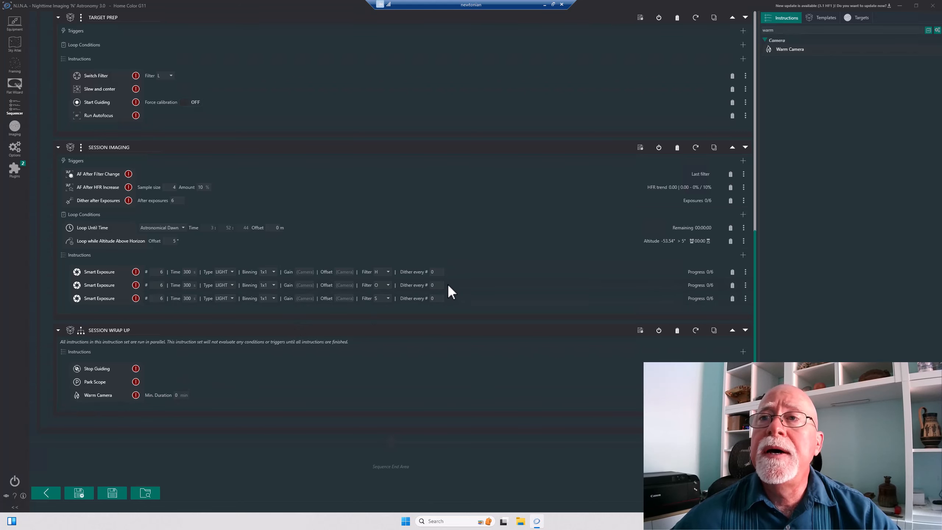
{"action": "scroll", "coordinate": [489, 256], "scroll_direction": "up", "scroll_amount": 6}
{"action": "scroll", "coordinate": [490, 255], "scroll_direction": "up", "scroll_amount": 5}
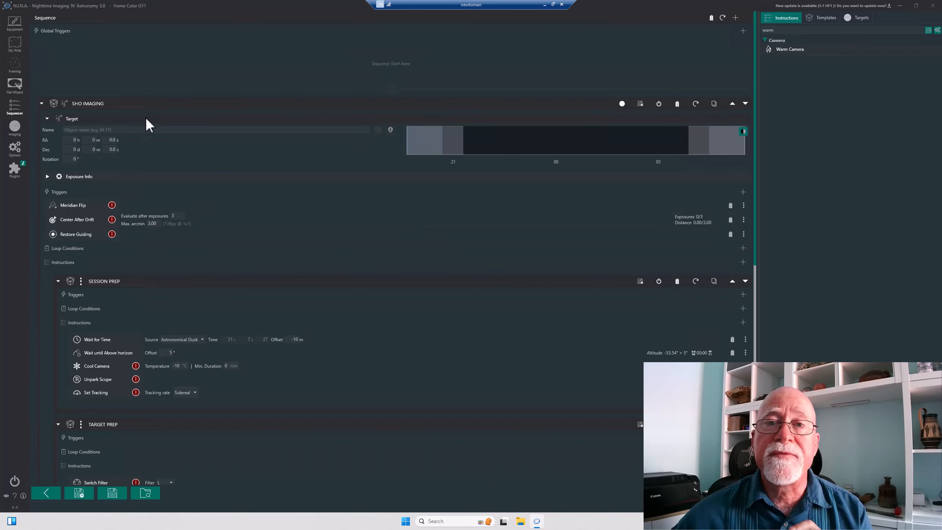
- Save the SHO IMAGING set as a user template, overwriting the existing template of the same name
{"action": "left_click", "coordinate": [826, 22]}
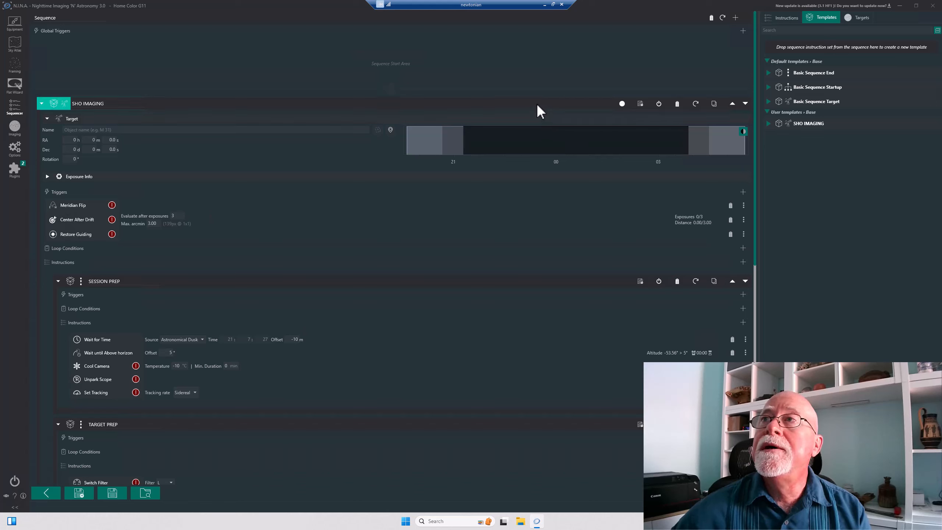
{"action": "left_click_drag", "start_coordinate": [538, 106], "coordinate": [831, 147]}
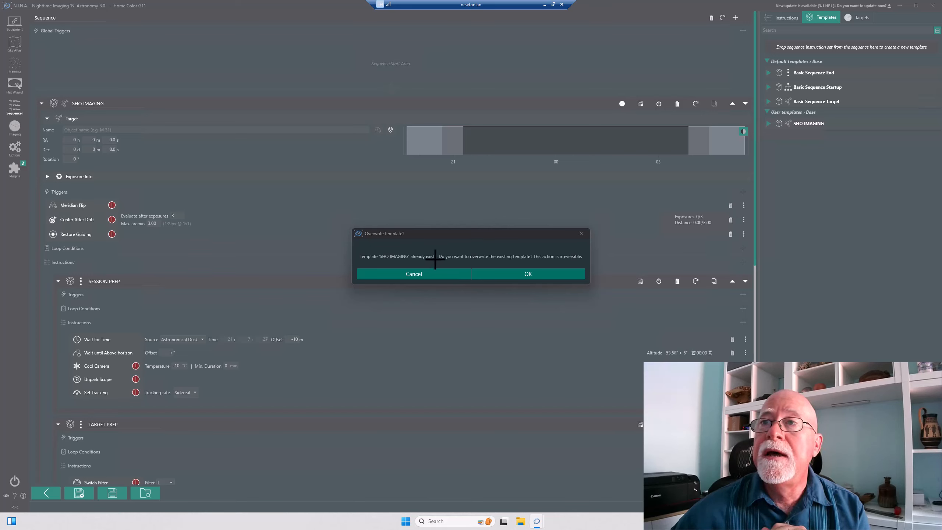
{"action": "left_click", "coordinate": [527, 275]}
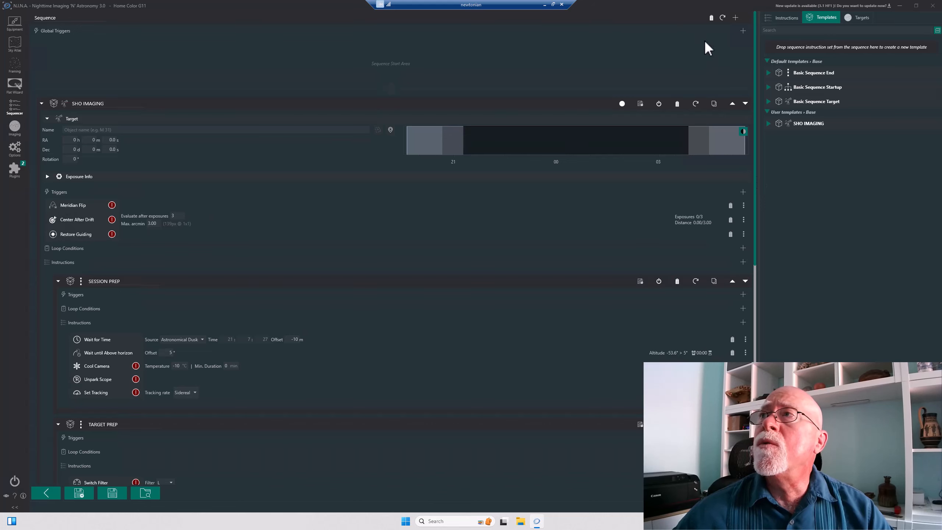
- Clear the complete sequence, add the SHO IMAGING template to the target area, and check its instruction sets
{"action": "left_click", "coordinate": [711, 18]}
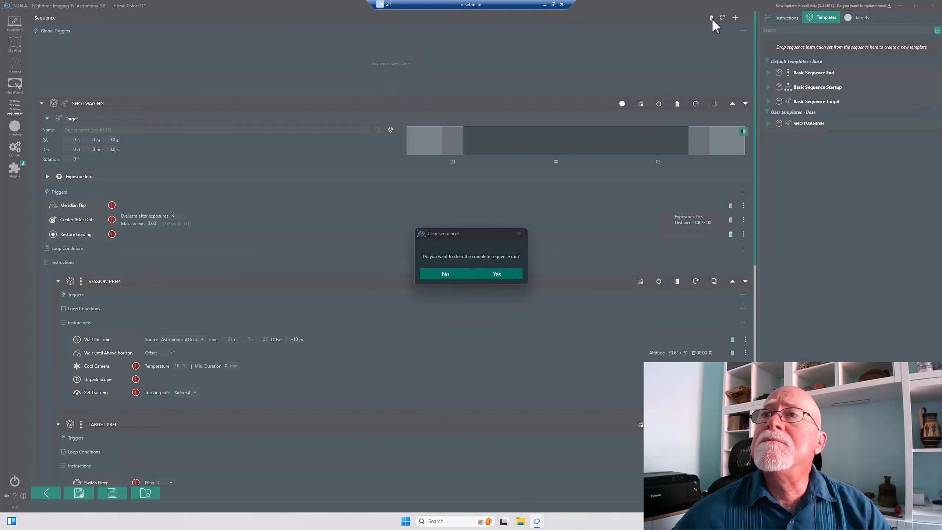
{"action": "left_click", "coordinate": [484, 274]}
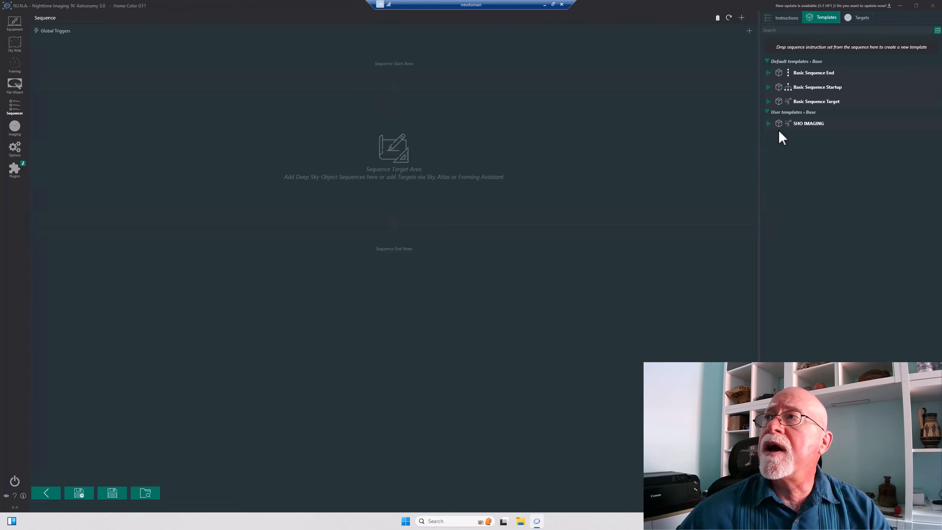
{"action": "left_click_drag", "start_coordinate": [783, 125], "coordinate": [723, 138]}
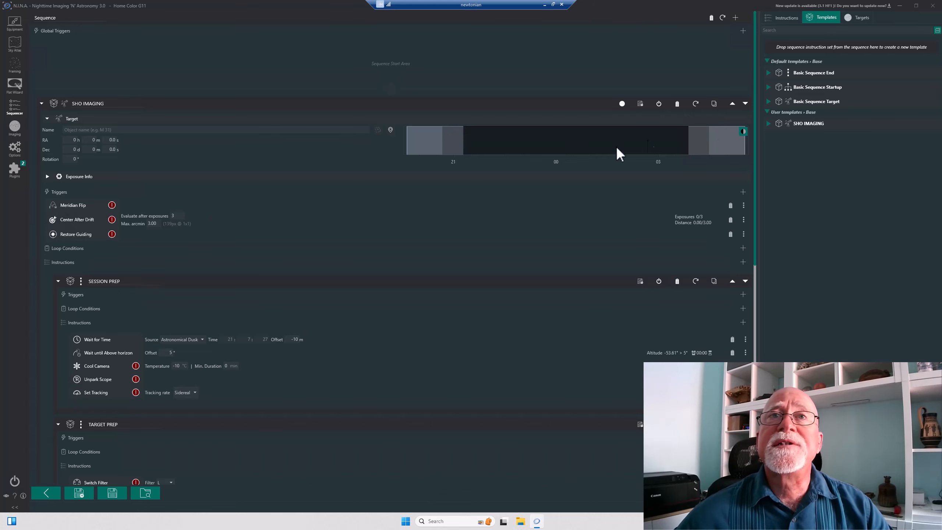
{"action": "scroll", "coordinate": [564, 252], "scroll_direction": "down", "scroll_amount": 10}
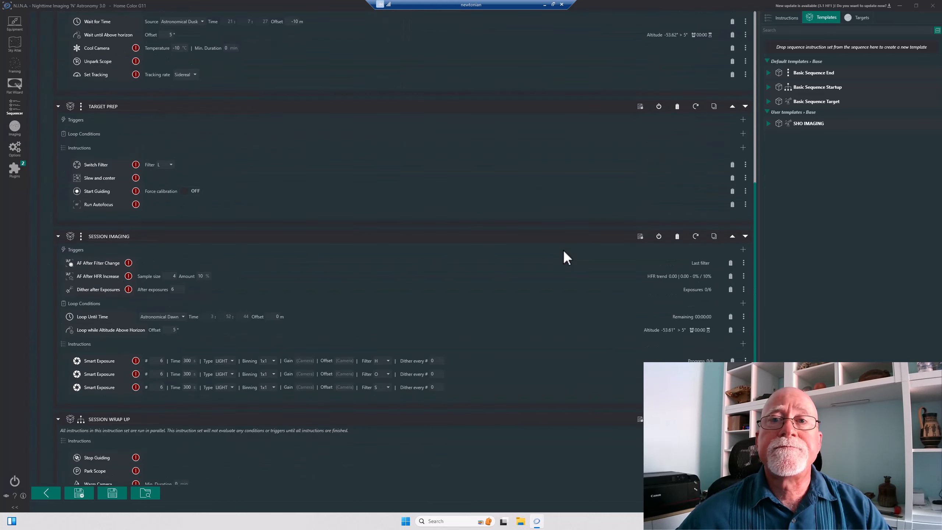
{"action": "scroll", "coordinate": [564, 252], "scroll_direction": "up", "scroll_amount": 2}
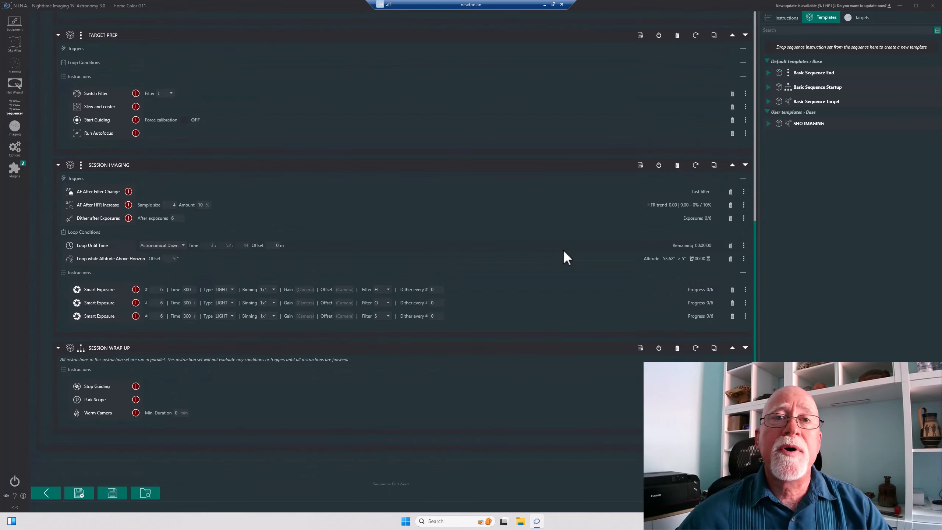
{"action": "scroll", "coordinate": [564, 252], "scroll_direction": "down", "scroll_amount": 2}
{"action": "scroll", "coordinate": [564, 252], "scroll_direction": "up", "scroll_amount": 10}
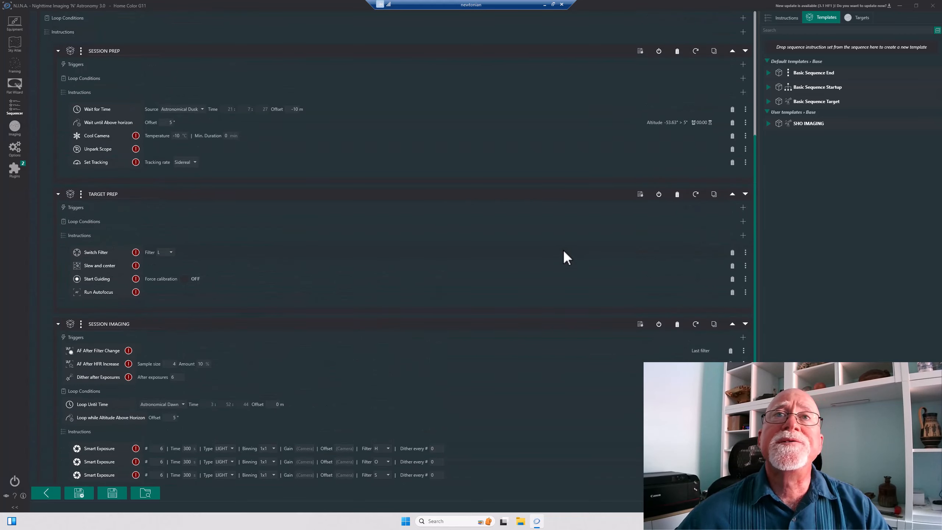
{"action": "scroll", "coordinate": [567, 257], "scroll_direction": "up", "scroll_amount": 2}
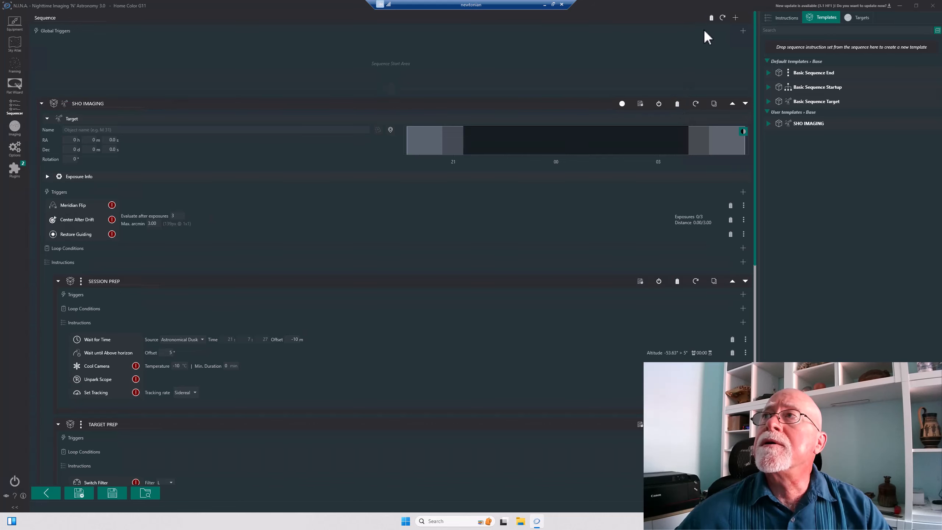
- Clear the complete sequence again and send the Lagoon Nebula from the Sky Atlas to the framing assistant
{"action": "left_click", "coordinate": [711, 17]}
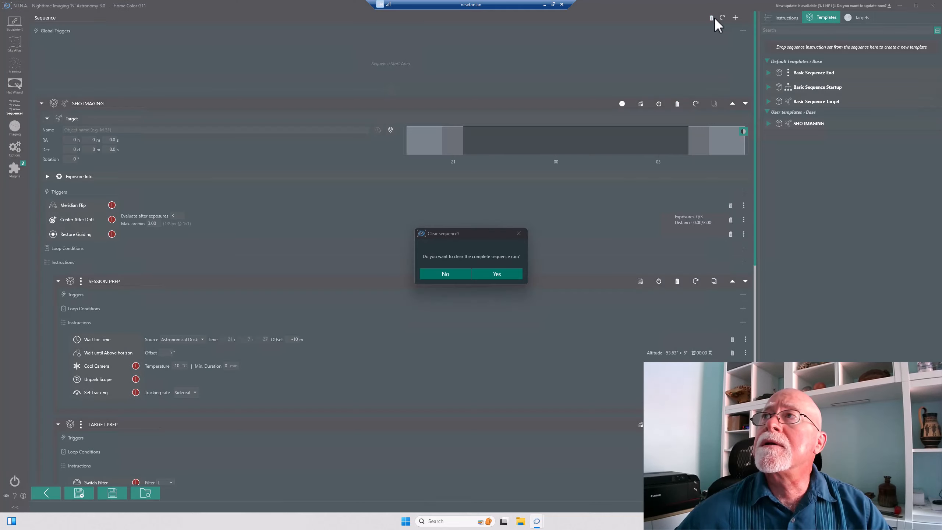
{"action": "left_click", "coordinate": [500, 274]}
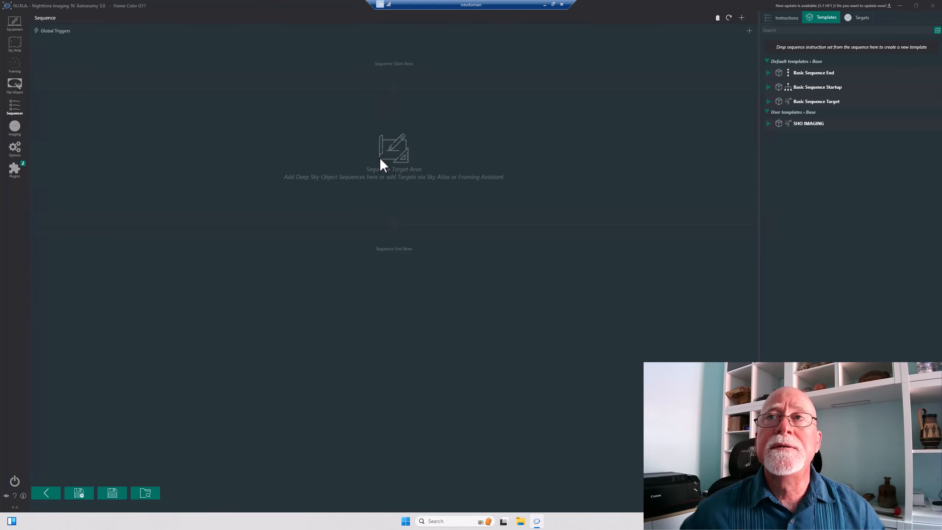
{"action": "left_click", "coordinate": [14, 45]}
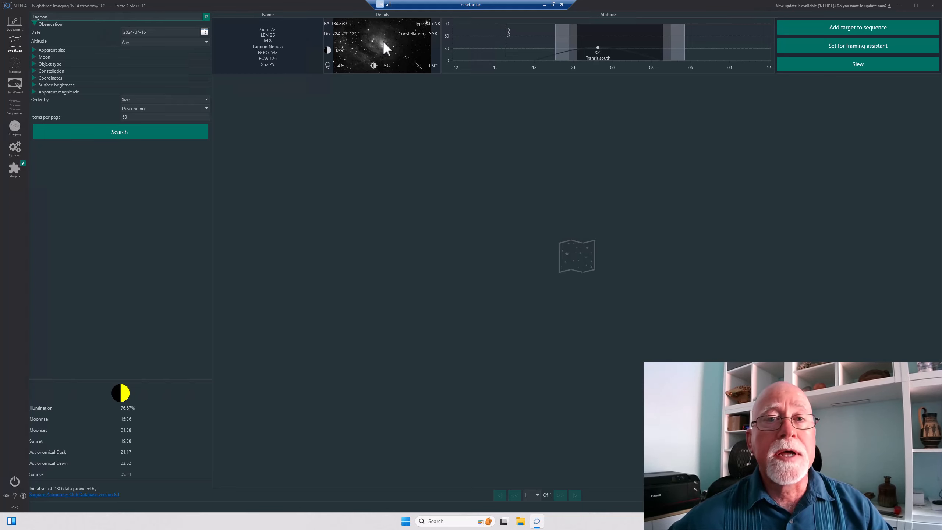
{"action": "left_click", "coordinate": [858, 47]}
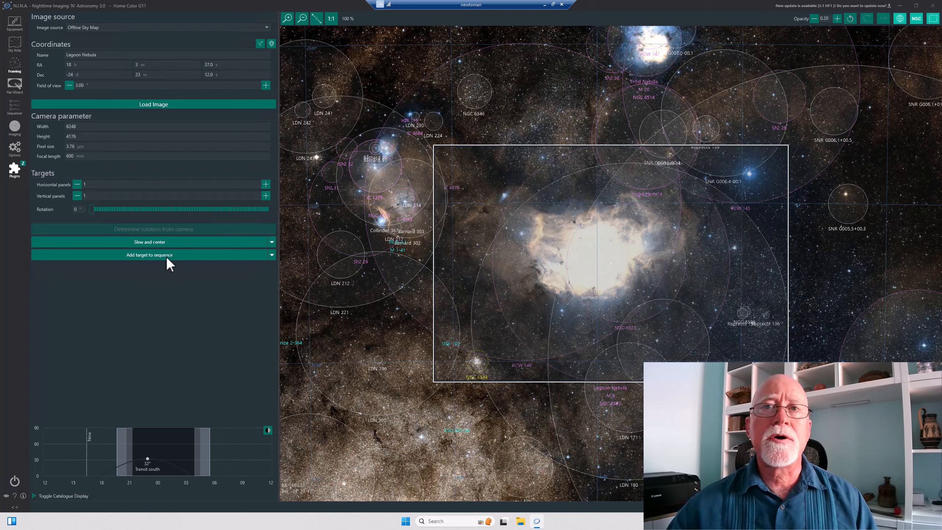
- Add the framed Lagoon Nebula to the target list
{"action": "left_click", "coordinate": [272, 255]}
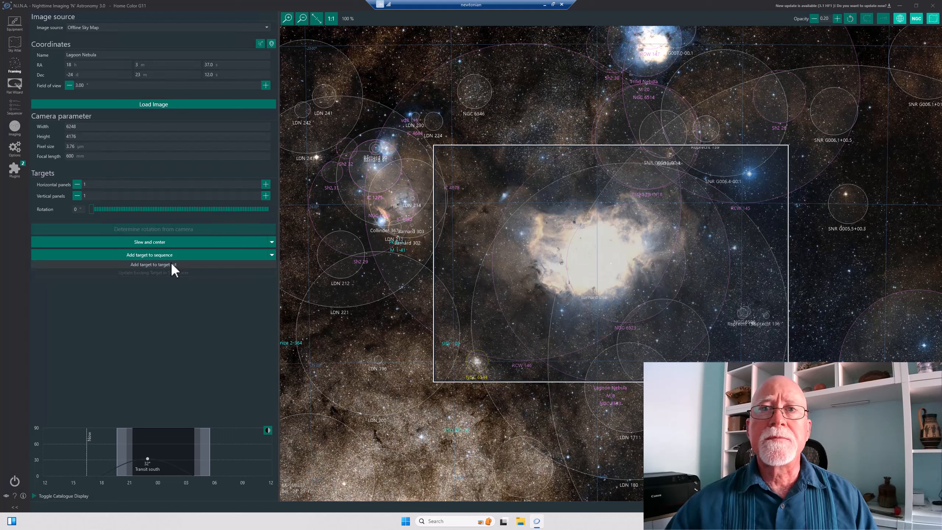
{"action": "mouse_move", "coordinate": [164, 265]}
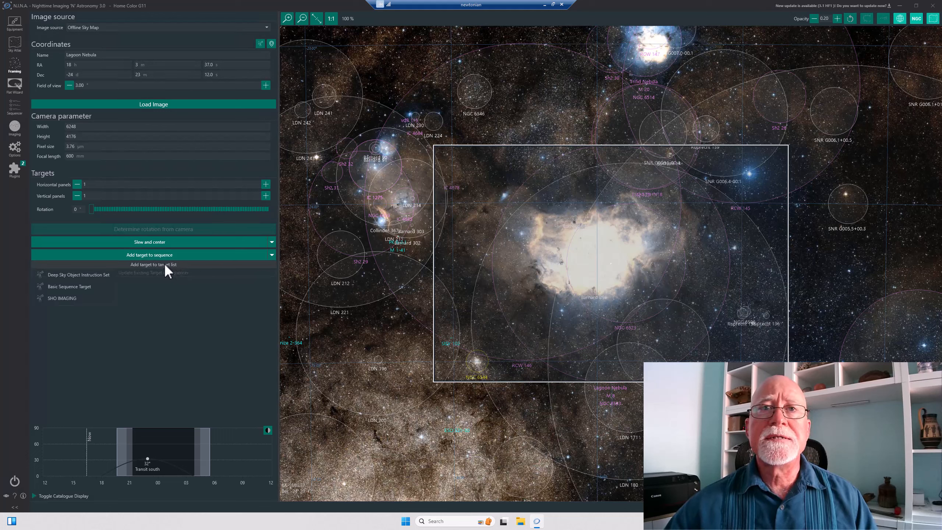
{"action": "left_click", "coordinate": [66, 299]}
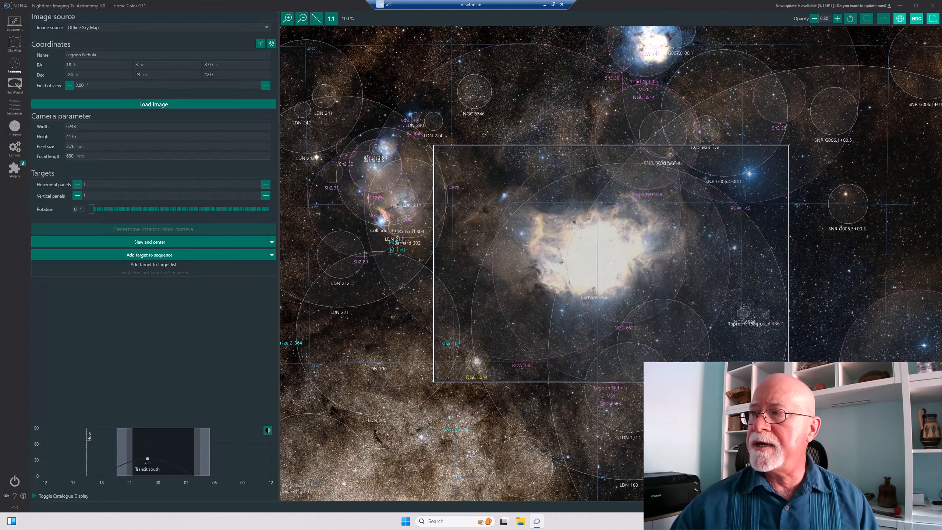
{"action": "key", "text": "Escape"}
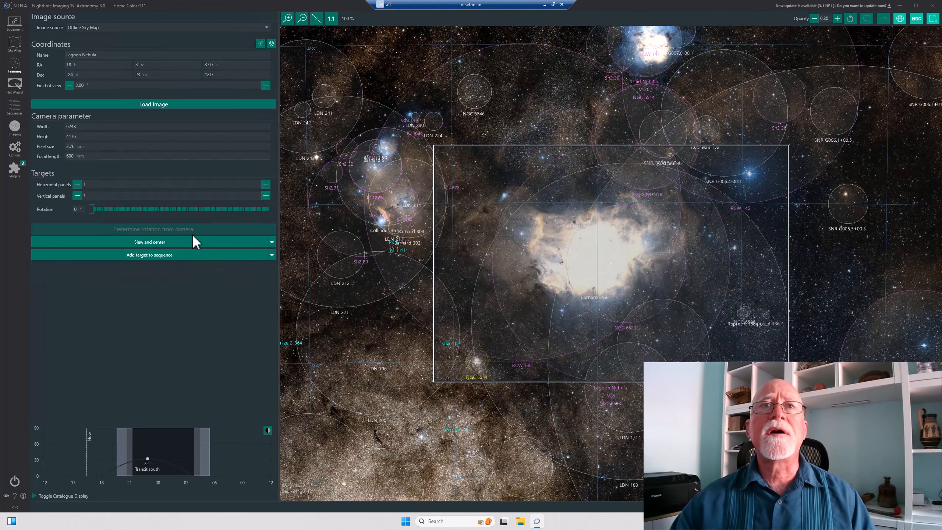
- Build the sequence from the SHO IMAGING template with the Lagoon Nebula from the target list, and check its instruction sets
{"action": "left_click", "coordinate": [14, 108]}
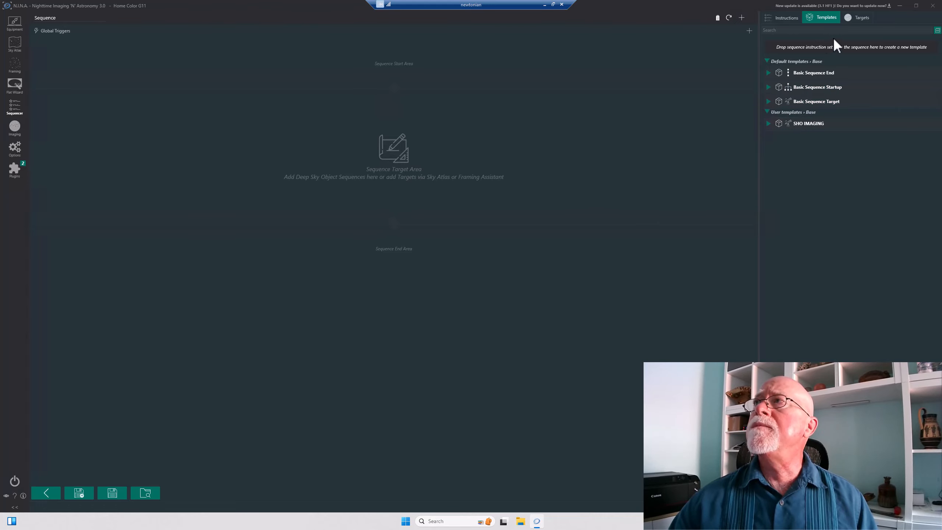
{"action": "left_click", "coordinate": [862, 20]}
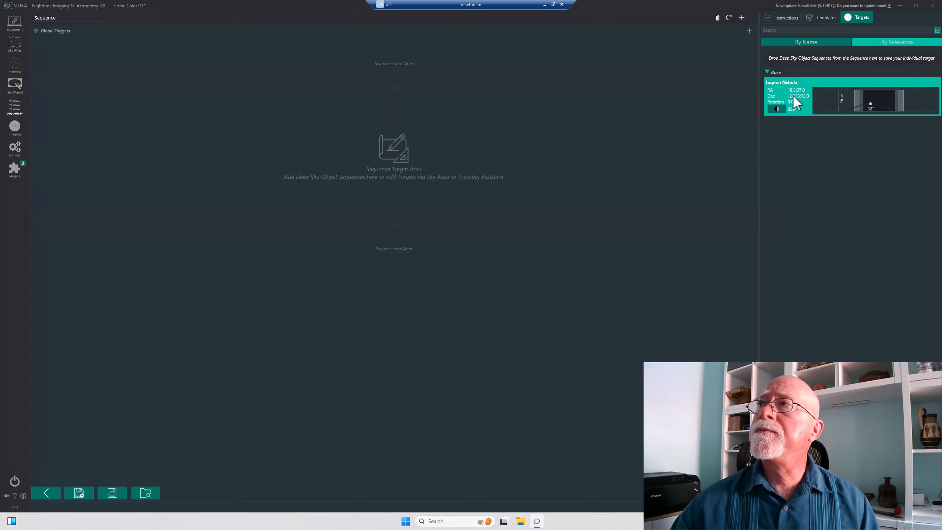
{"action": "left_click_drag", "start_coordinate": [792, 98], "coordinate": [717, 149]}
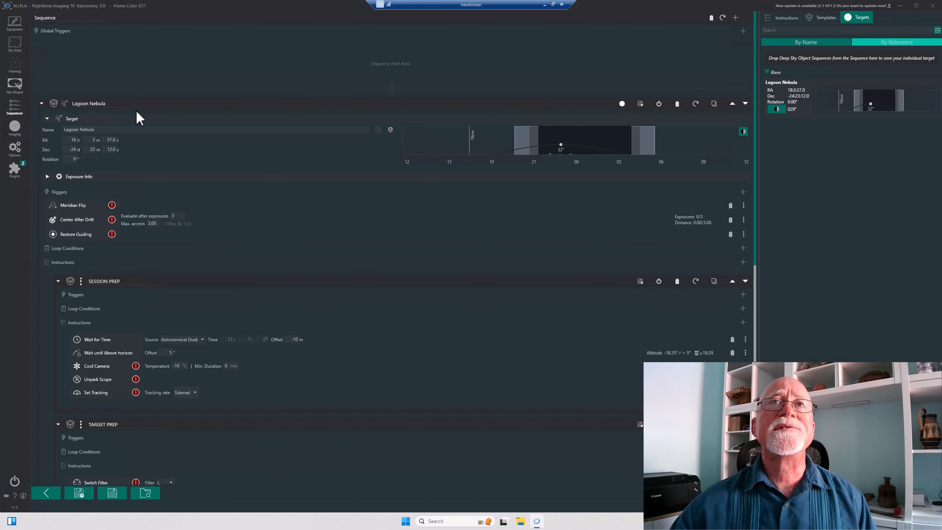
{"action": "scroll", "coordinate": [448, 310], "scroll_direction": "down", "scroll_amount": 10}
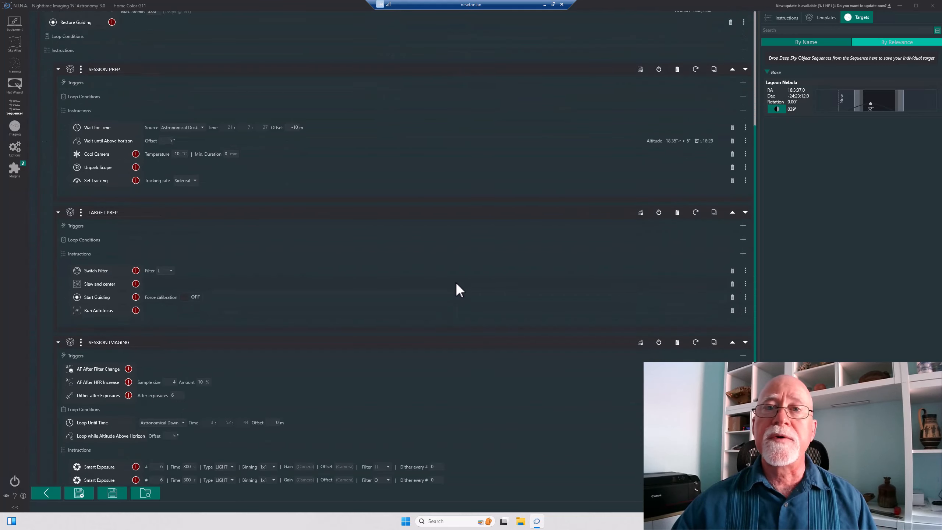
{"action": "scroll", "coordinate": [456, 282], "scroll_direction": "down", "scroll_amount": 9}
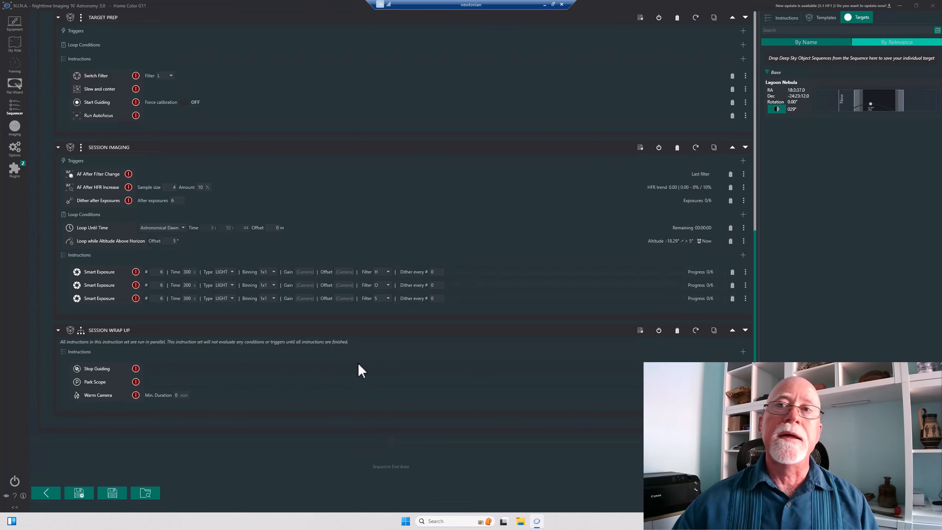
{"action": "scroll", "coordinate": [412, 242], "scroll_direction": "up", "scroll_amount": 10}
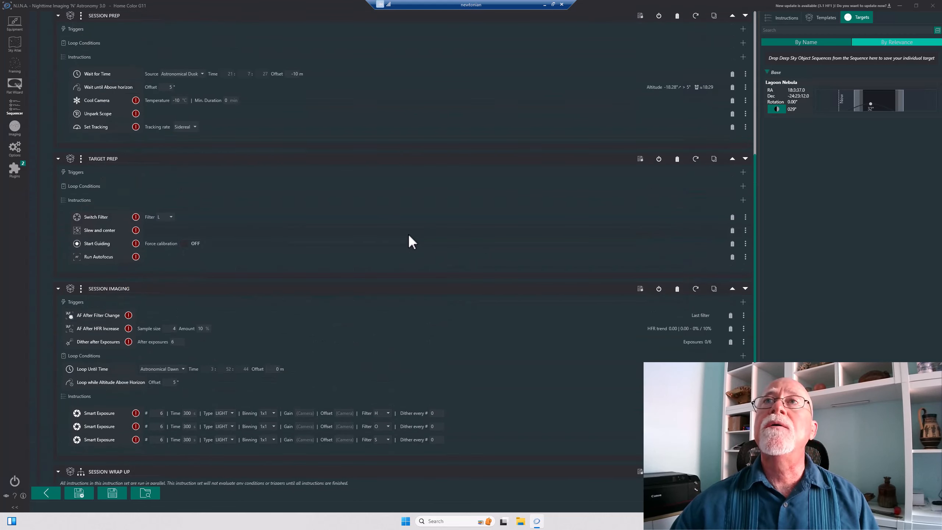
{"action": "scroll", "coordinate": [411, 242], "scroll_direction": "up", "scroll_amount": 3}
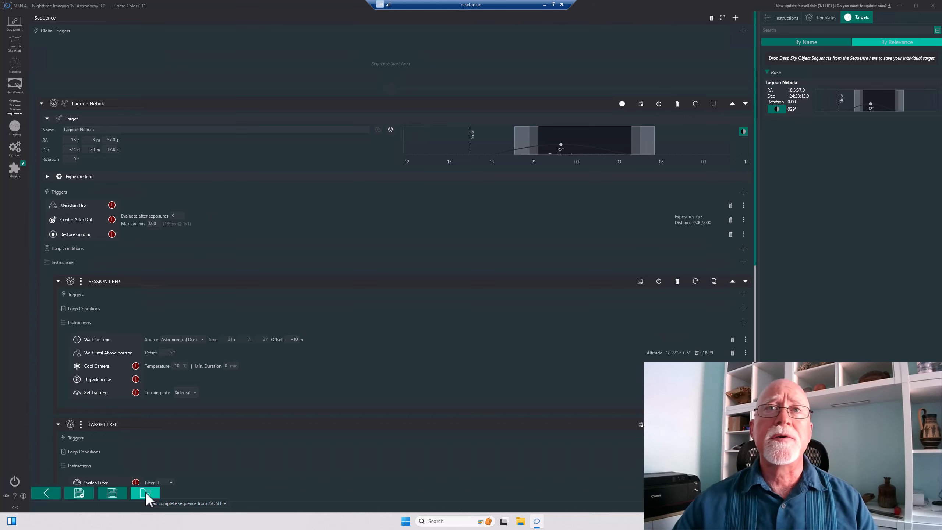
- Save the complete sequence in the Sequences folder under the name Lagoon Nebula
{"action": "left_click", "coordinate": [83, 491]}
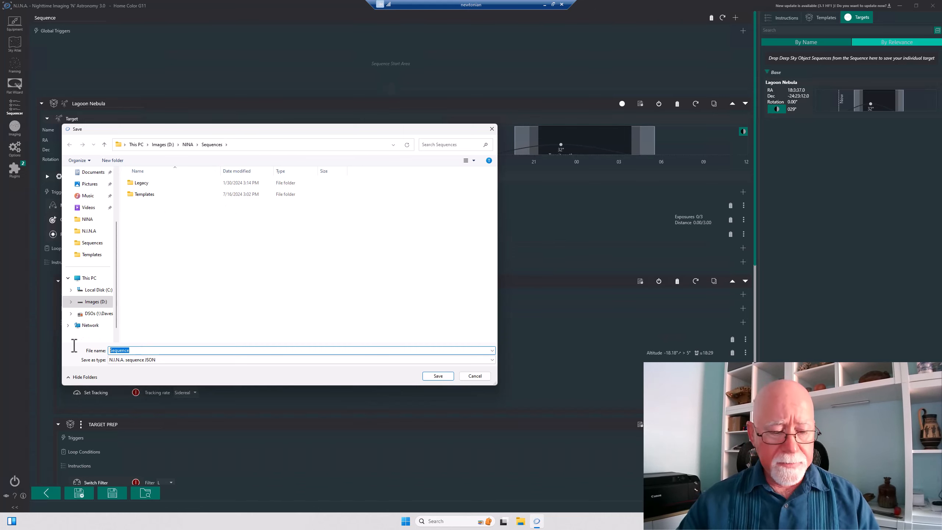
{"action": "type", "text": "Lag"}
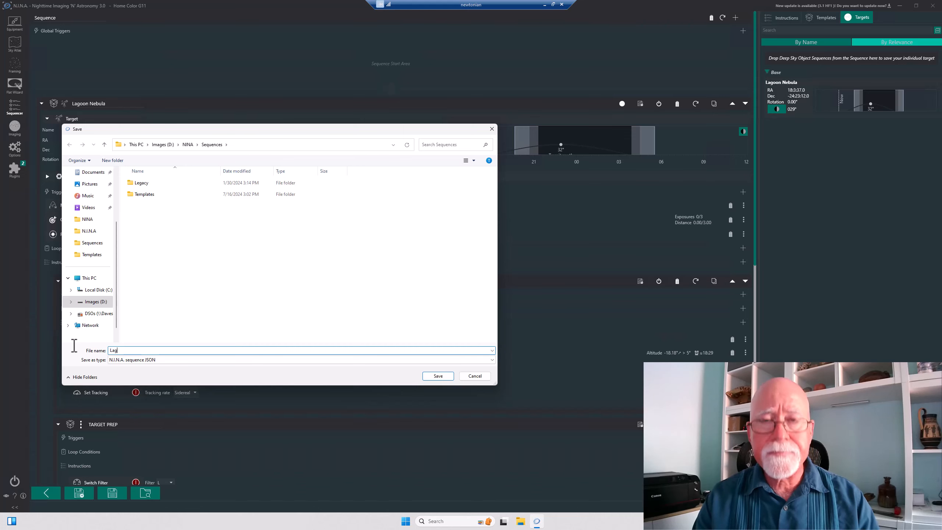
{"action": "type", "text": "oon Nebula"}
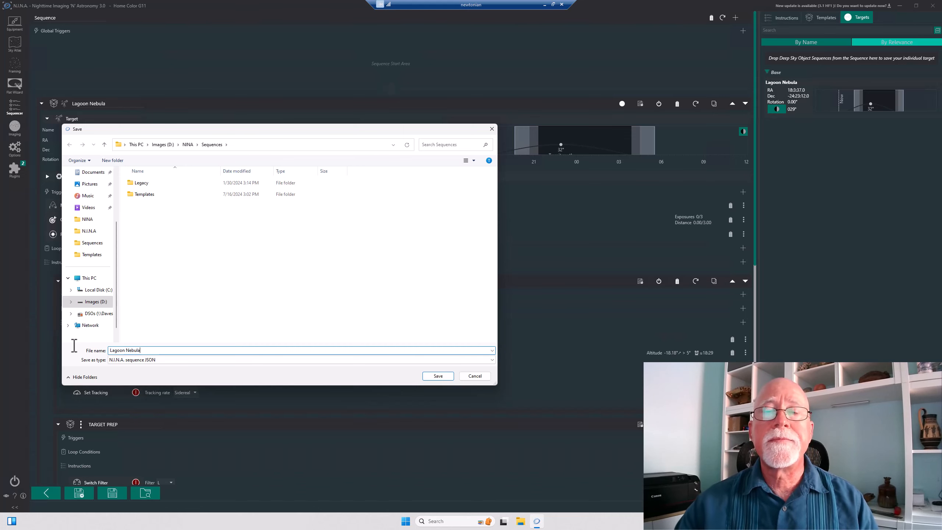
{"action": "left_click", "coordinate": [445, 377]}
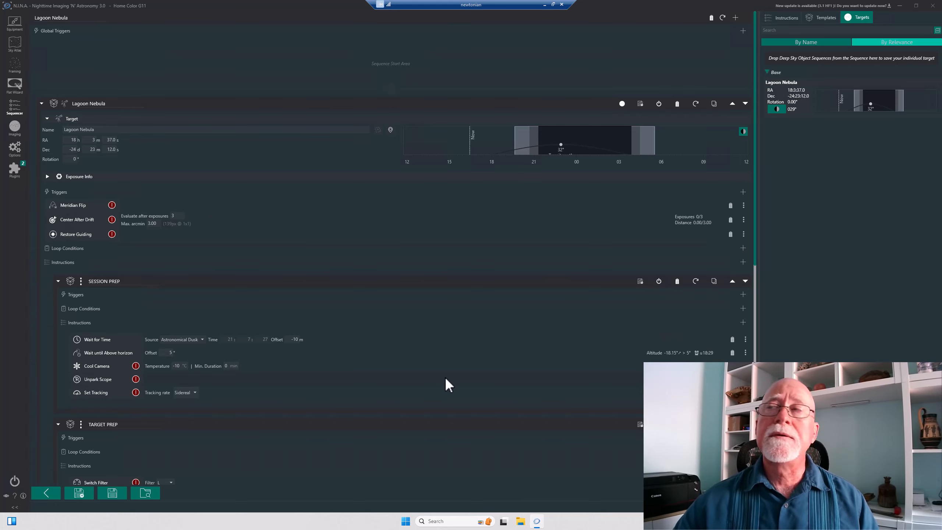
- Clear the complete sequence and remove the "warm" search filter from the instructions list
{"action": "left_click", "coordinate": [711, 16]}
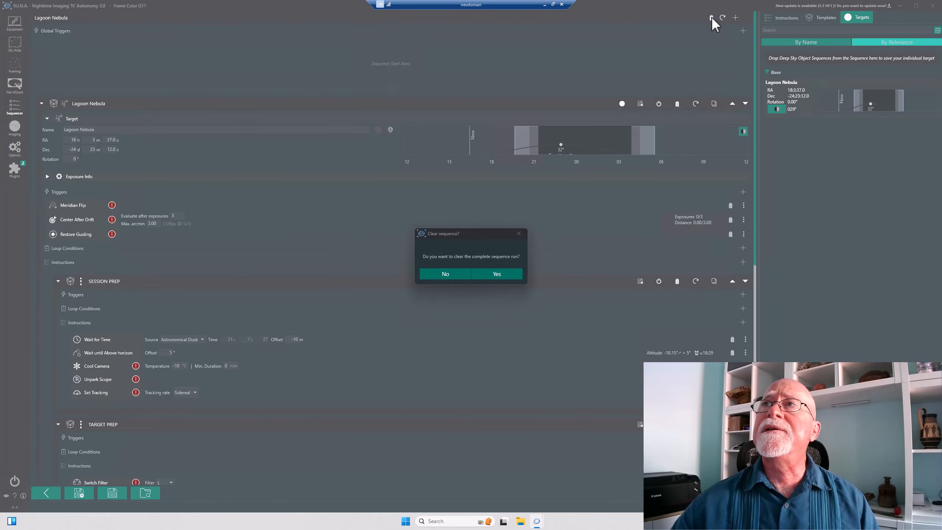
{"action": "left_click", "coordinate": [492, 273]}
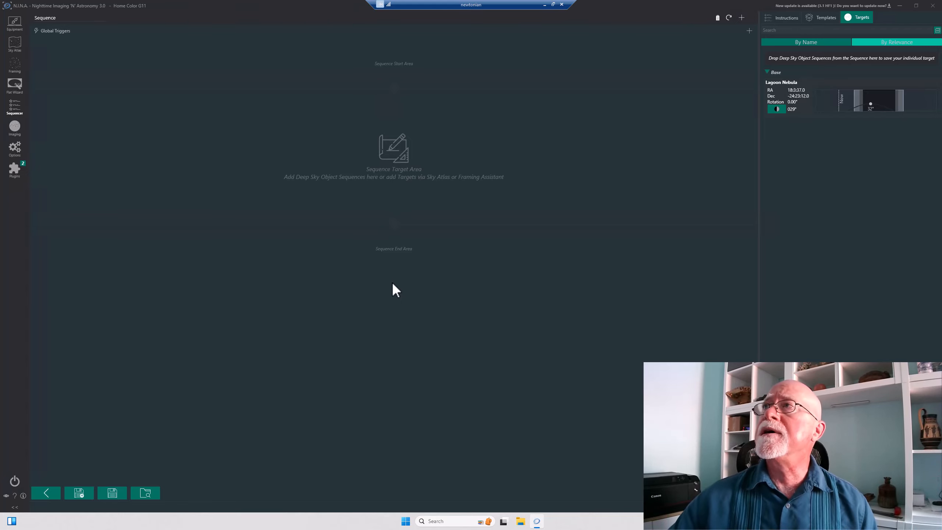
{"action": "left_click", "coordinate": [778, 18]}
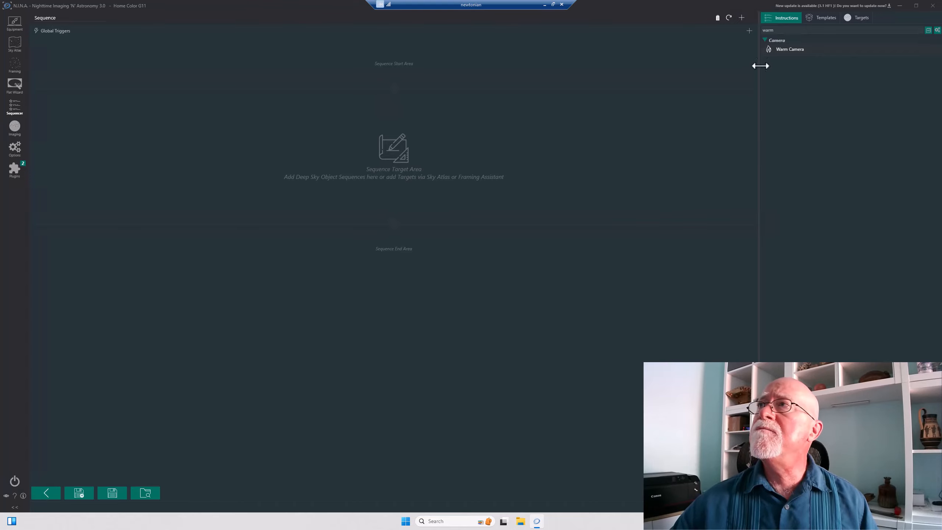
{"action": "double_click", "coordinate": [778, 27]}
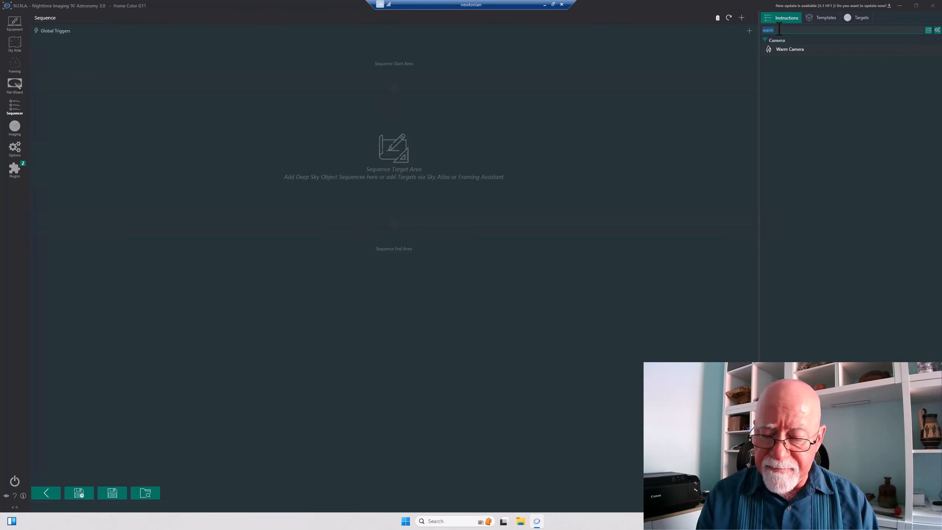
{"action": "key", "text": "BackSpace"}
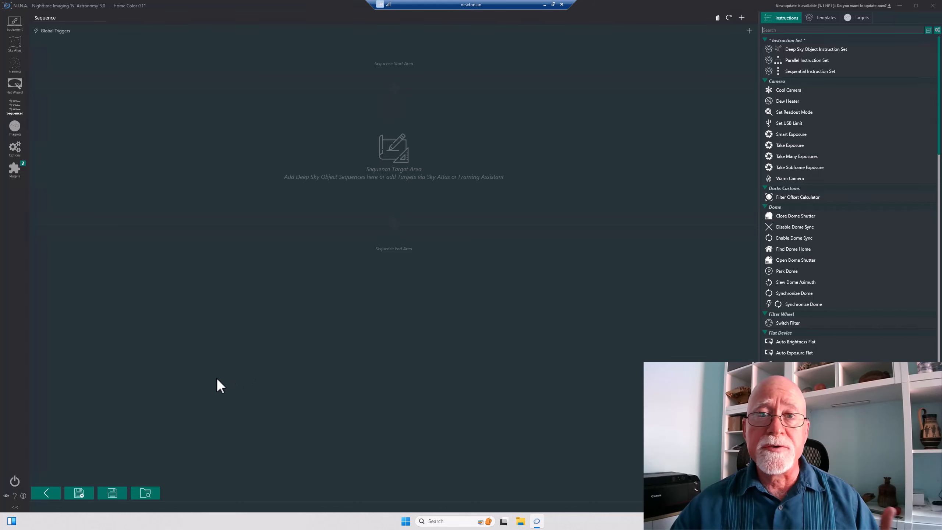
- Load the saved sequence Lagoon Nebula.json, discarding the unsaved empty sequence, and look through its instruction sets
{"action": "left_click", "coordinate": [145, 493]}
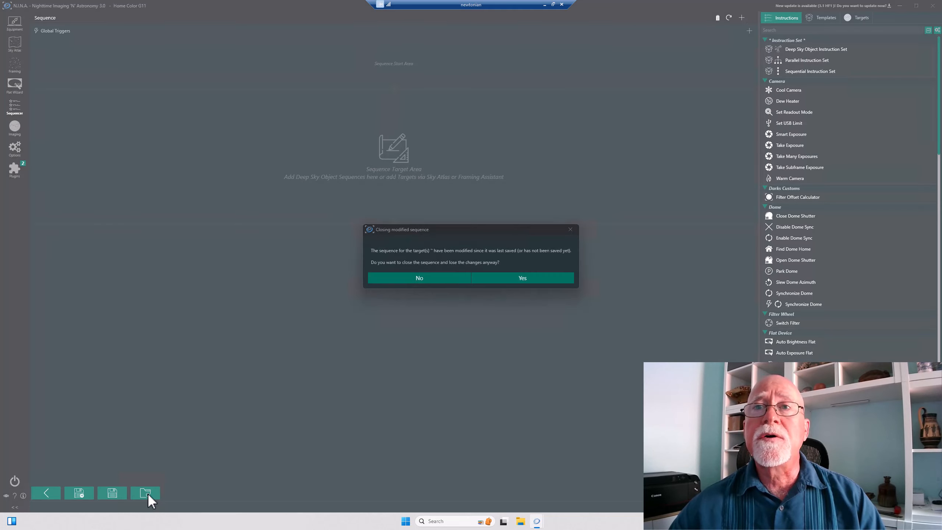
{"action": "left_click", "coordinate": [495, 276]}
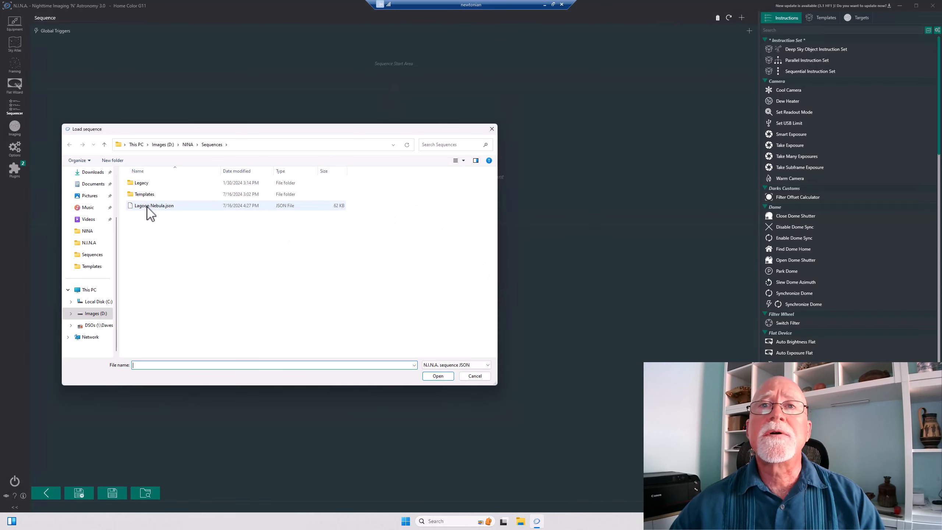
{"action": "double_click", "coordinate": [148, 205]}
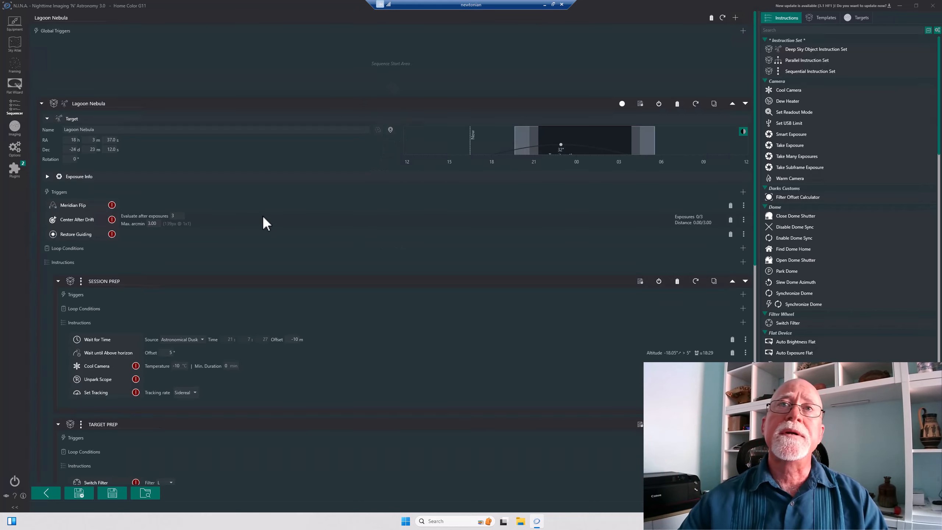
{"action": "scroll", "coordinate": [506, 234], "scroll_direction": "down", "scroll_amount": 10}
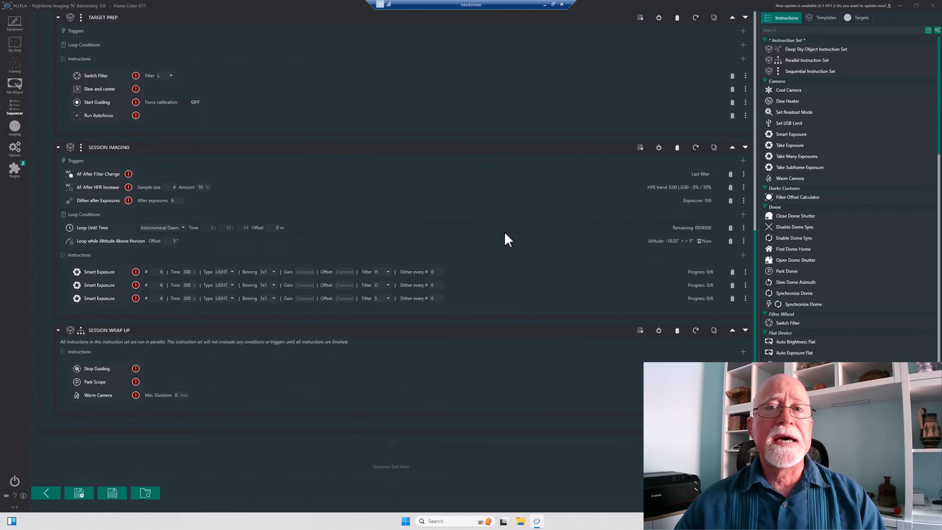
{"action": "scroll", "coordinate": [504, 231], "scroll_direction": "up", "scroll_amount": 10}
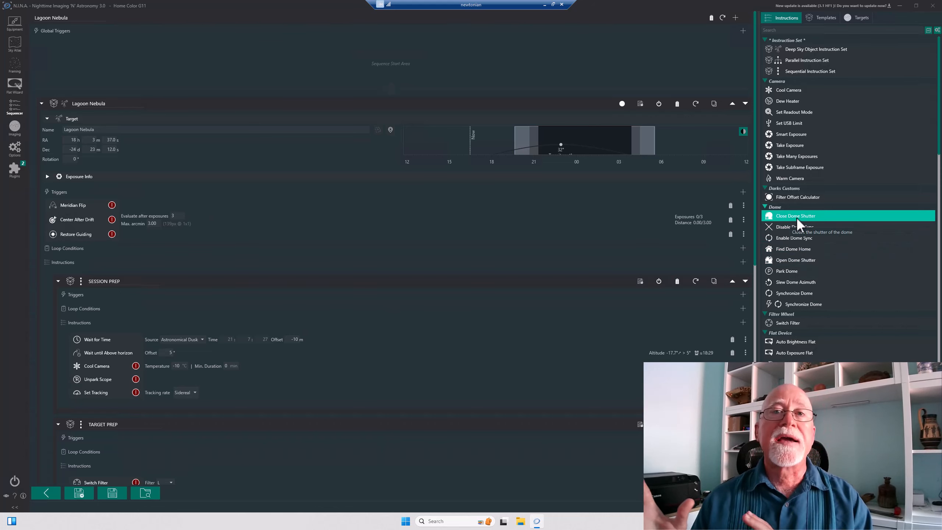
{"action": "scroll", "coordinate": [129, 312], "scroll_direction": "down", "scroll_amount": 2}
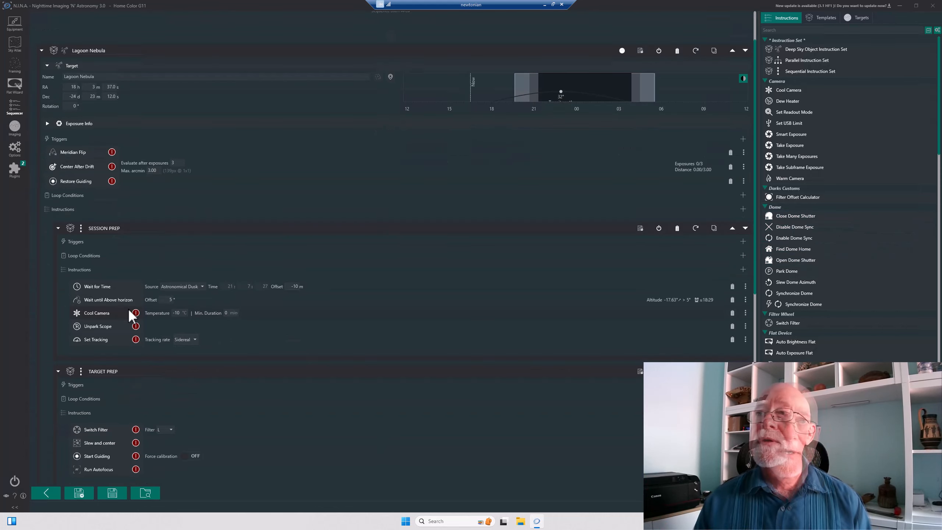